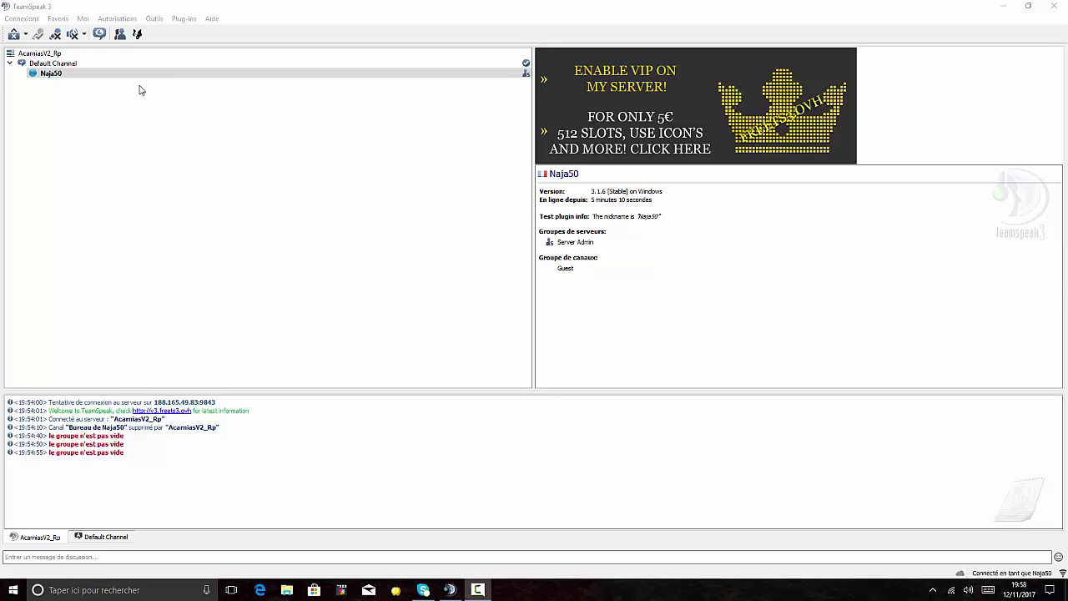
Create a standard server group named Fondateur in the server's permissions and close the permissions window
{"action": "left_click", "coordinate": [129, 19]}
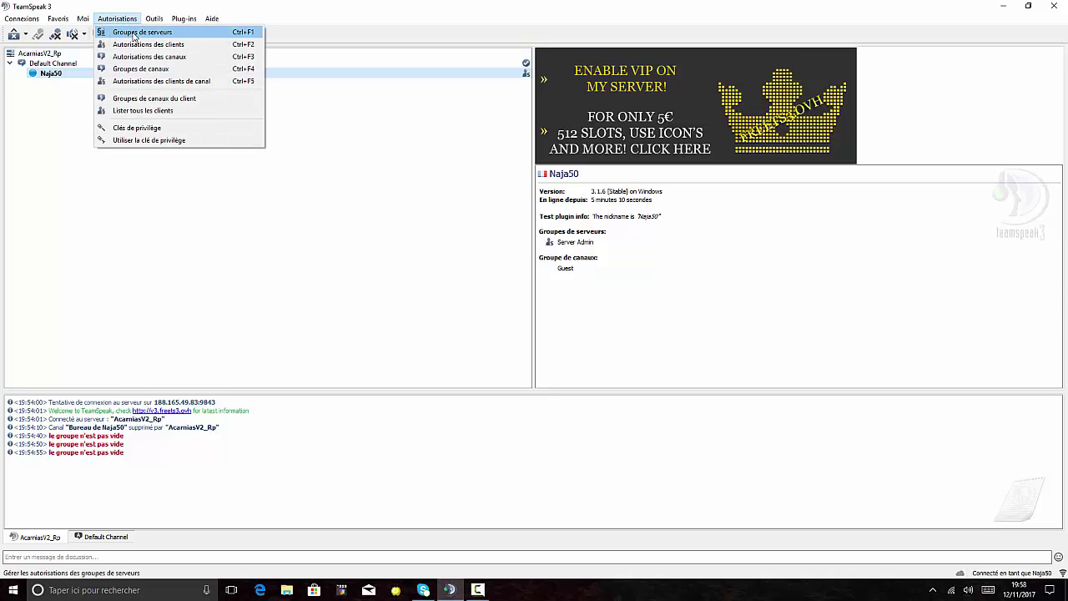
{"action": "left_click", "coordinate": [134, 32]}
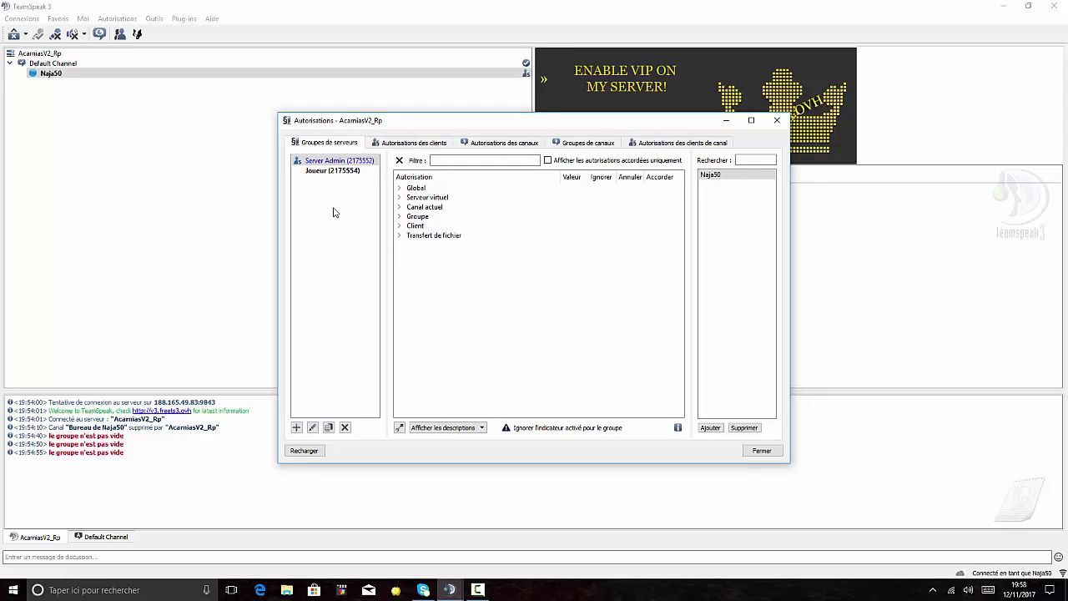
{"action": "right_click", "coordinate": [357, 284]}
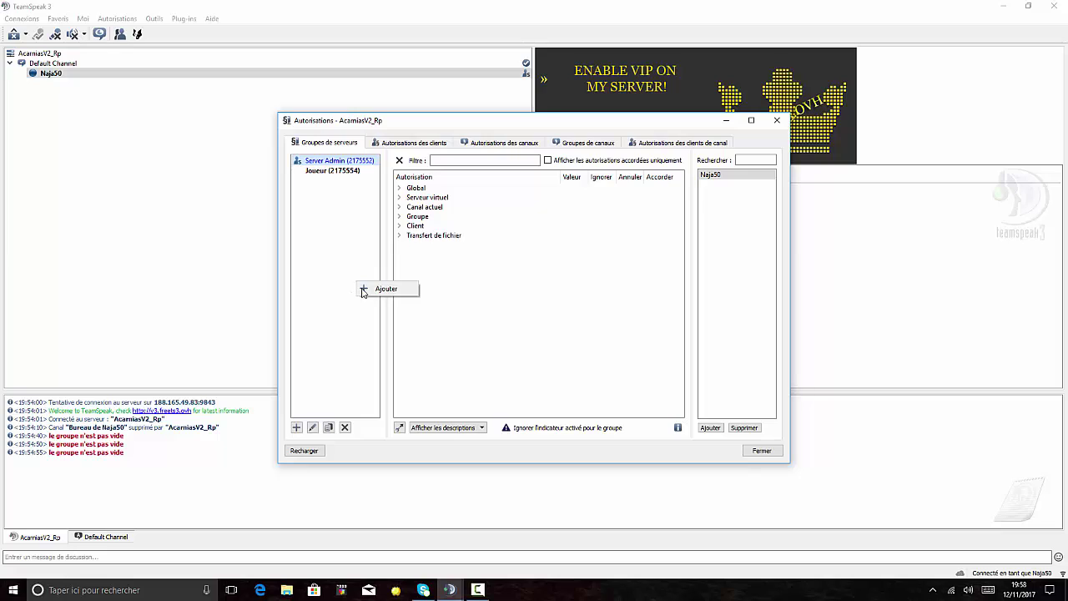
{"action": "left_click", "coordinate": [337, 298]}
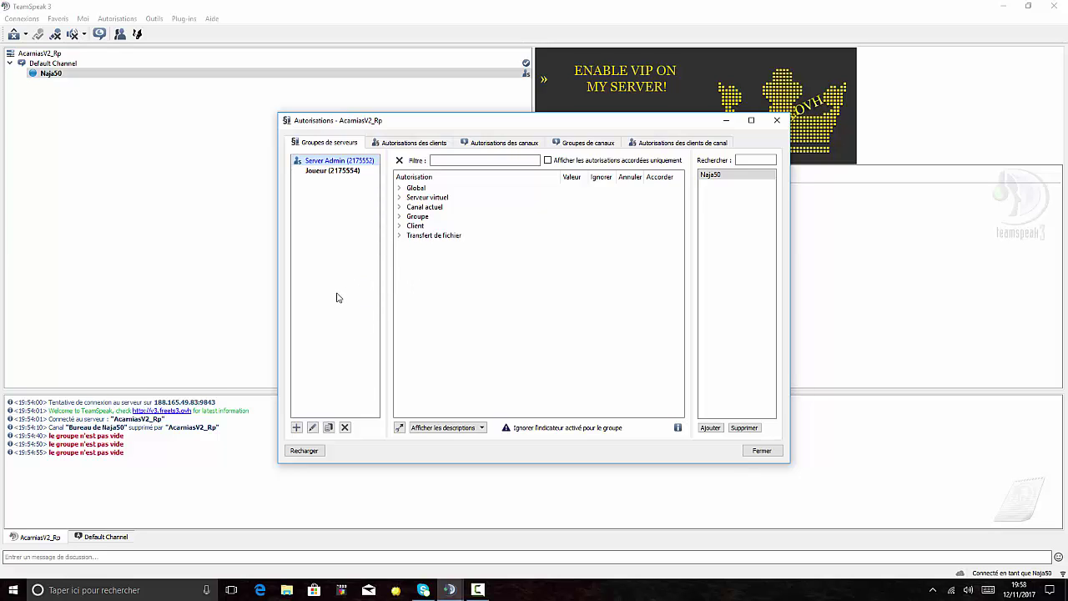
{"action": "right_click", "coordinate": [339, 294]}
{"action": "left_click", "coordinate": [365, 302]}
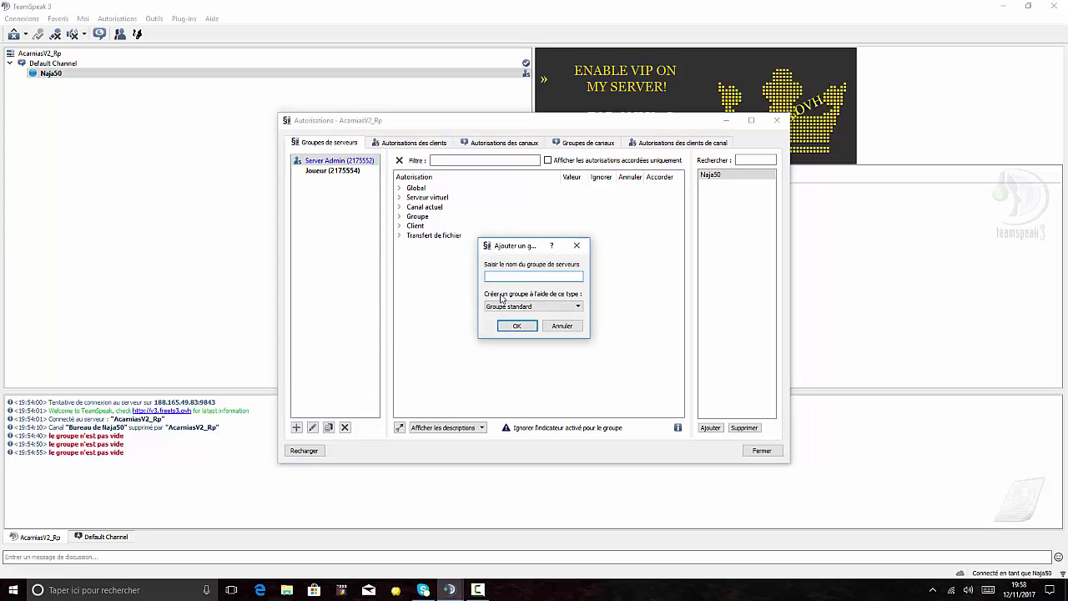
{"action": "type", "text": "Fondateur own"}
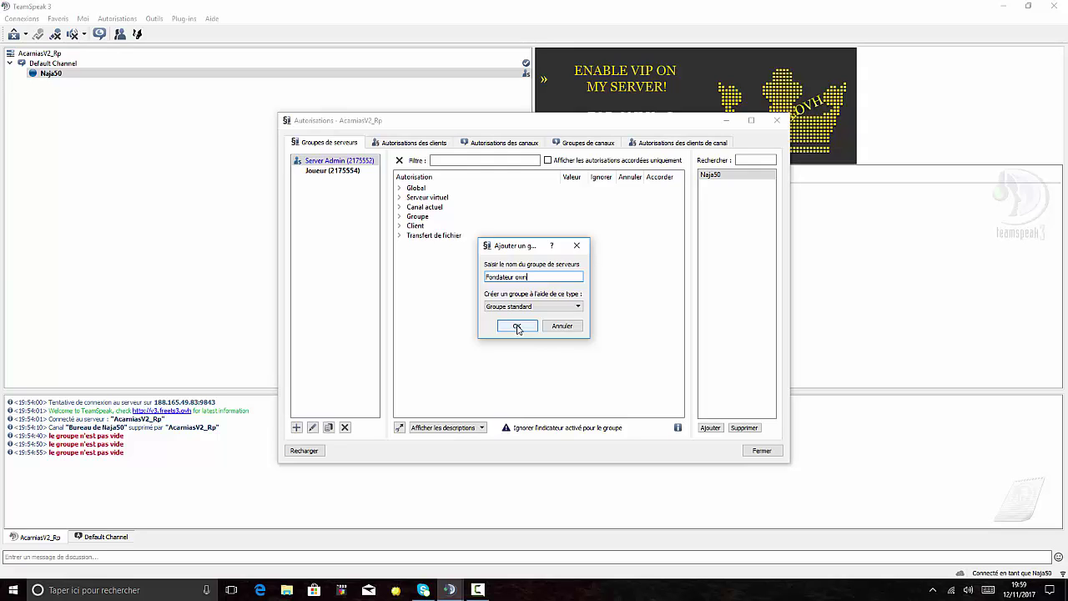
{"action": "type", "text": "er"}
{"action": "left_click", "coordinate": [517, 327]}
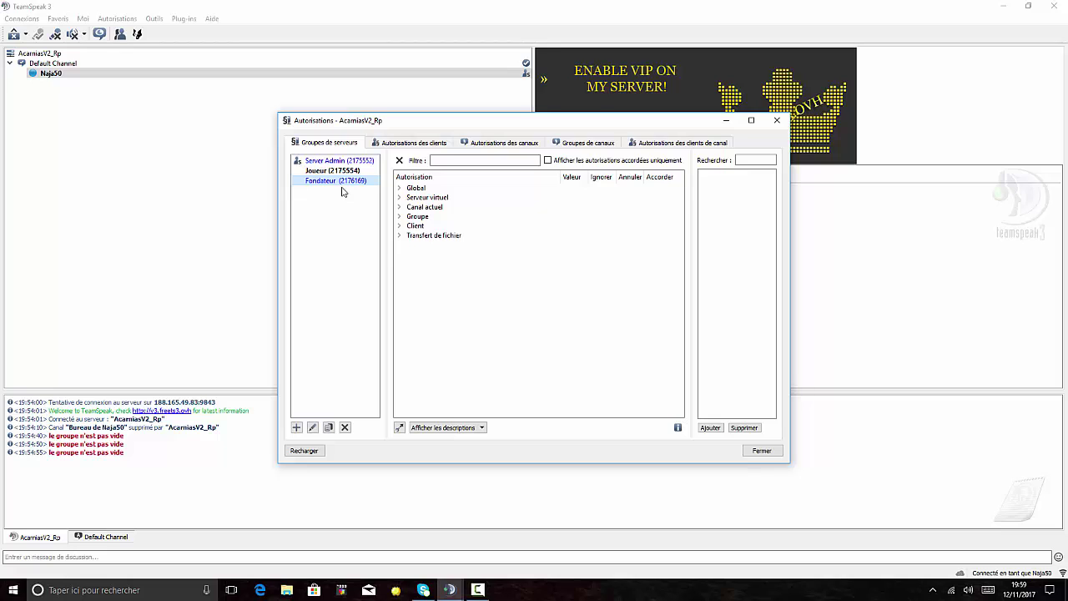
{"action": "left_click", "coordinate": [777, 120]}
Assign your own client in the Default Channel to the Fondateur server group
{"action": "right_click", "coordinate": [140, 101]}
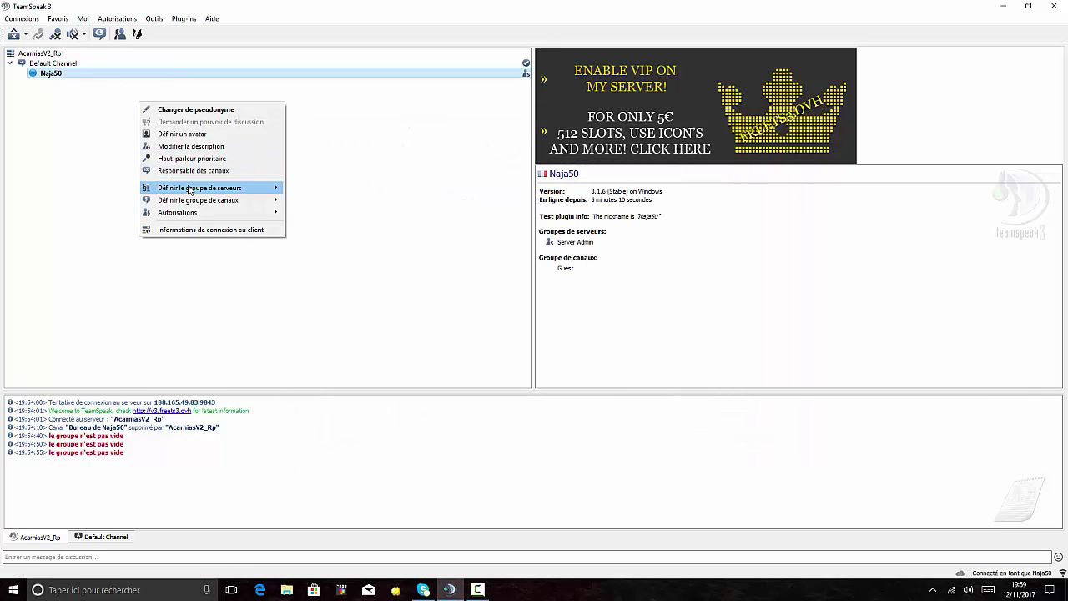
{"action": "mouse_move", "coordinate": [200, 187]}
{"action": "left_click", "coordinate": [326, 231]}
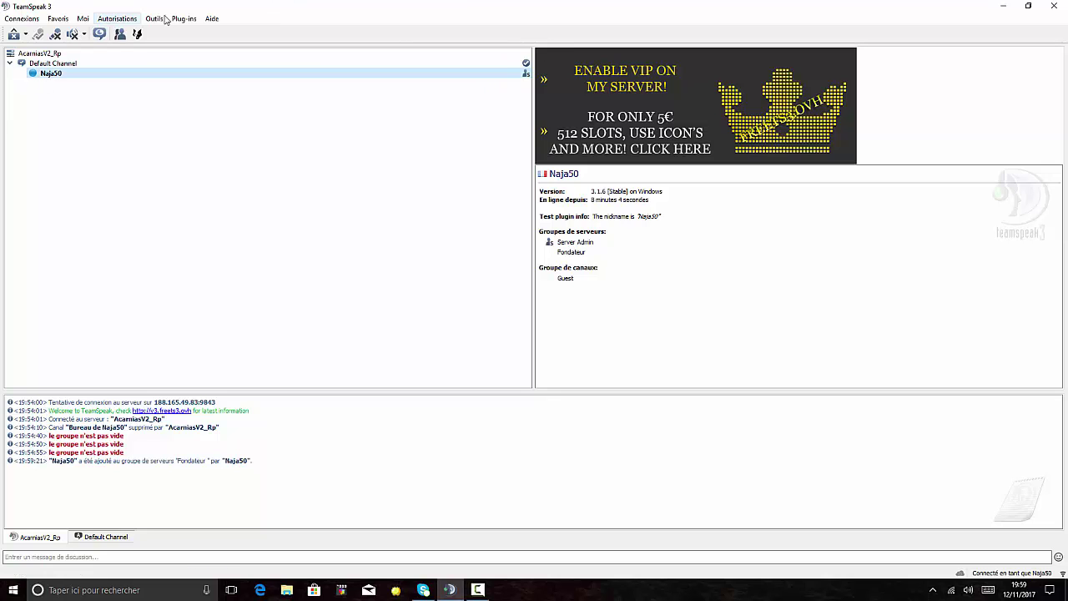
Switch the Fondateur server group's permissions to the simplified view and define the group as Server Admin
{"action": "left_click", "coordinate": [118, 19]}
{"action": "left_click", "coordinate": [132, 32]}
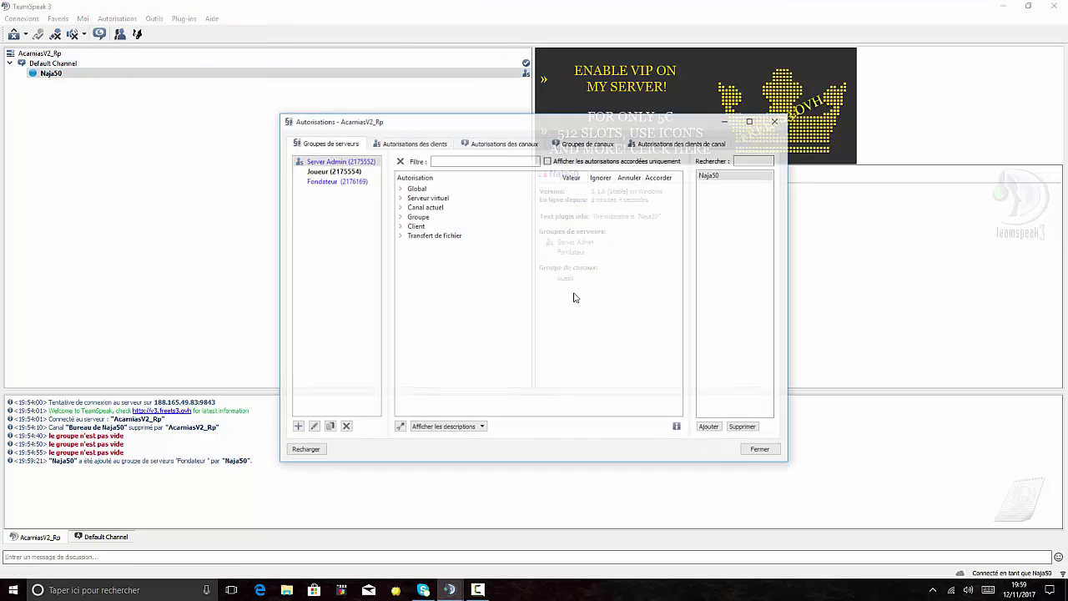
{"action": "left_click", "coordinate": [346, 181]}
{"action": "left_click", "coordinate": [399, 427]}
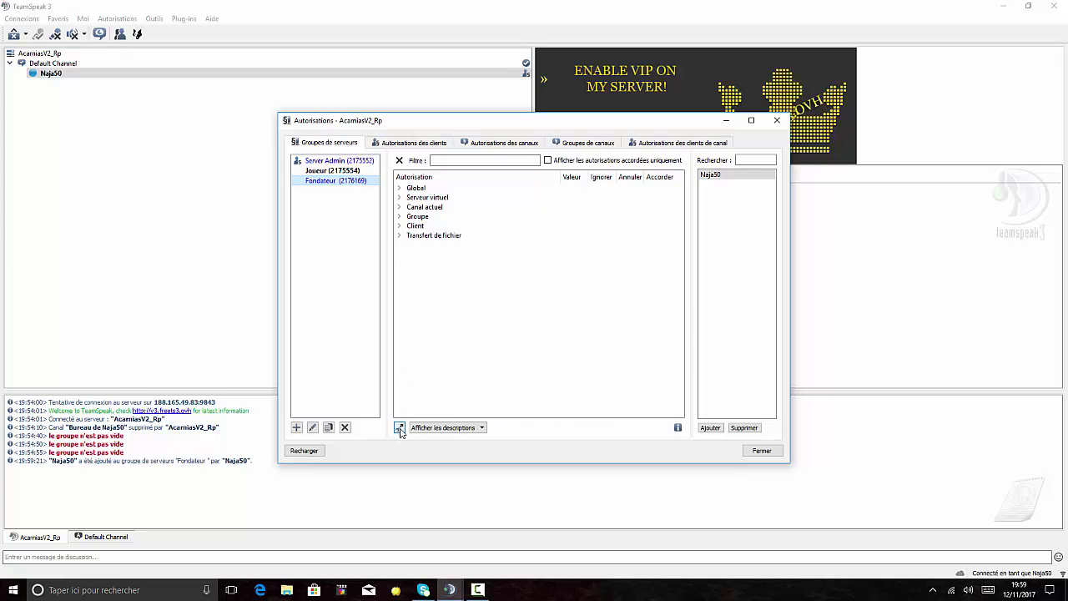
{"action": "left_click", "coordinate": [494, 162]}
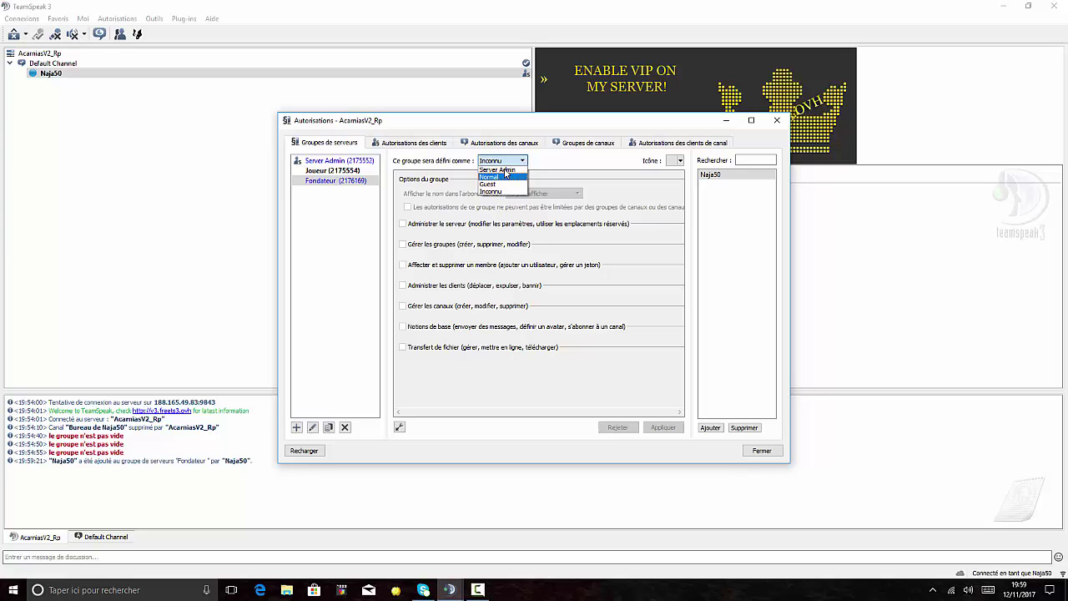
{"action": "left_click", "coordinate": [504, 170]}
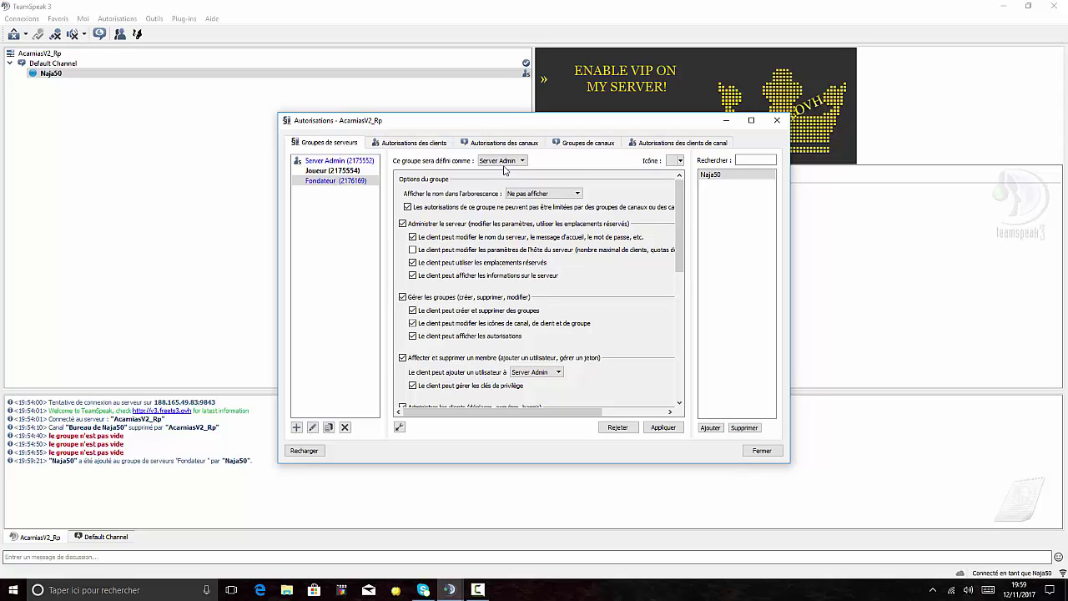
Try the Normal preset for the Fondateur group, and return it to Server Admin
{"action": "left_click", "coordinate": [504, 161]}
{"action": "left_click", "coordinate": [507, 183]}
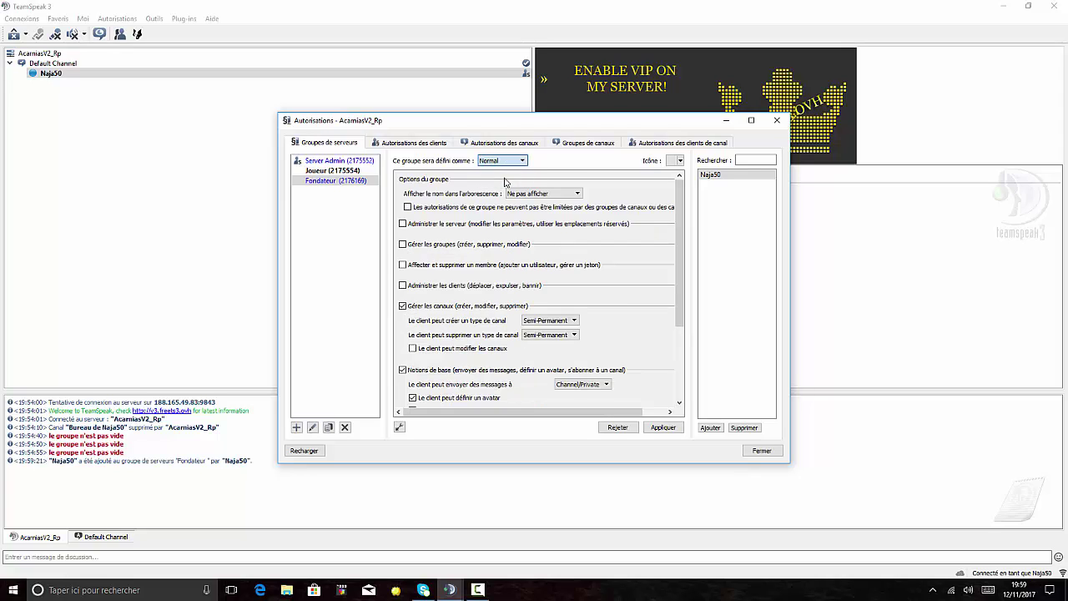
{"action": "left_click", "coordinate": [501, 161]}
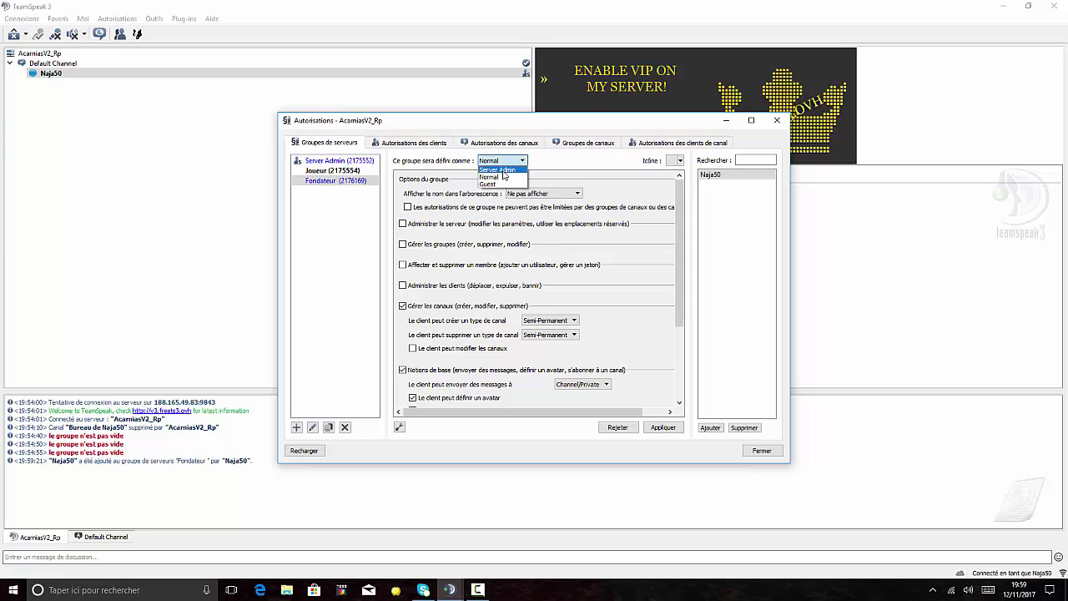
{"action": "left_click", "coordinate": [504, 170]}
Set the Fondateur group's name to display before the client name (Afficher avant le nom), apply the permissions and close the window
{"action": "left_click", "coordinate": [557, 195]}
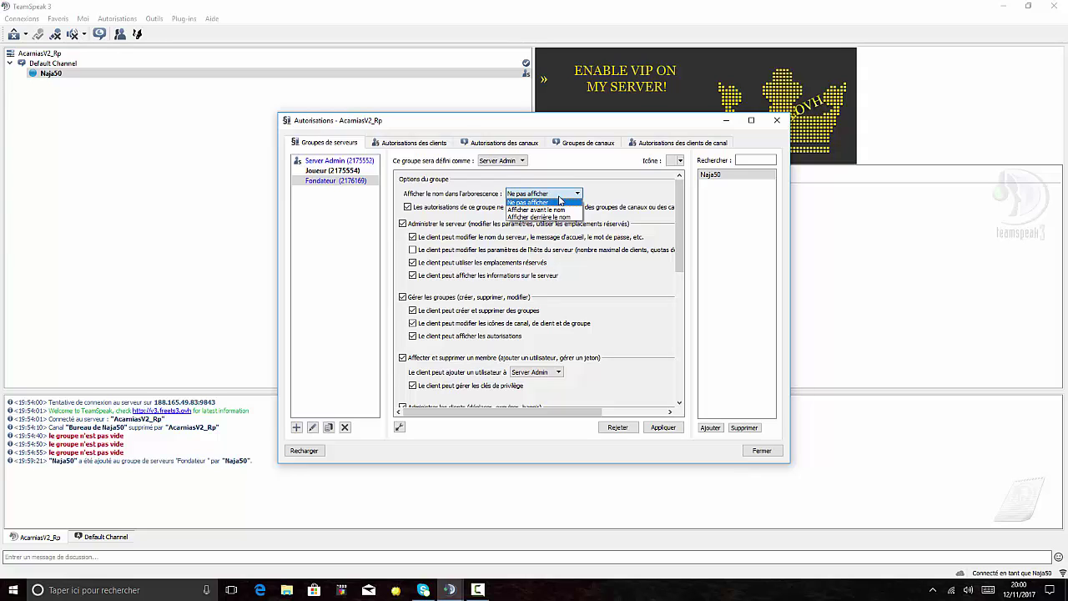
{"action": "left_click", "coordinate": [565, 211]}
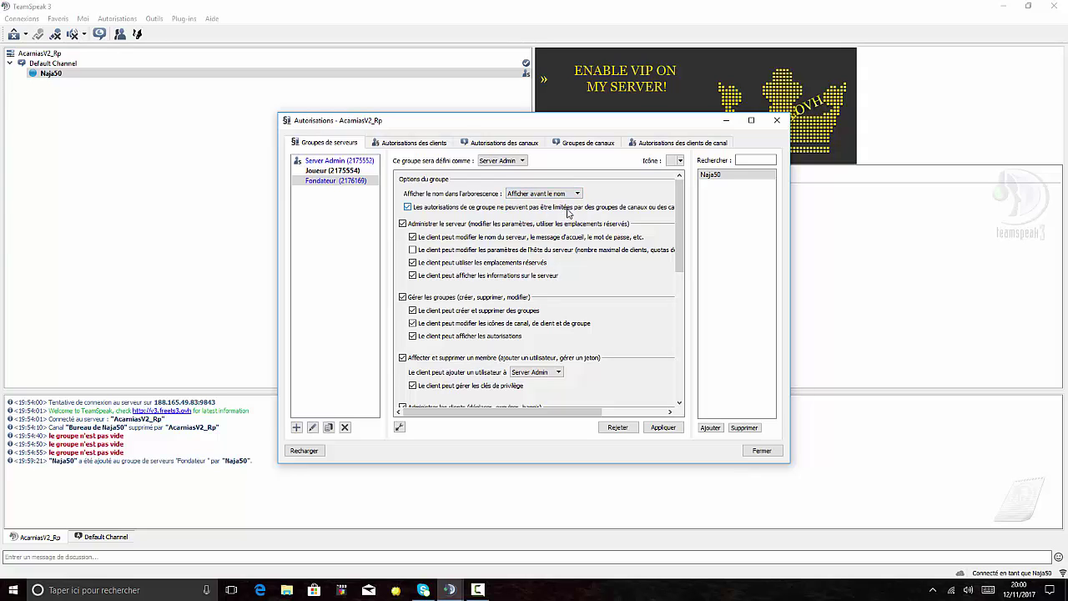
{"action": "left_click", "coordinate": [660, 428]}
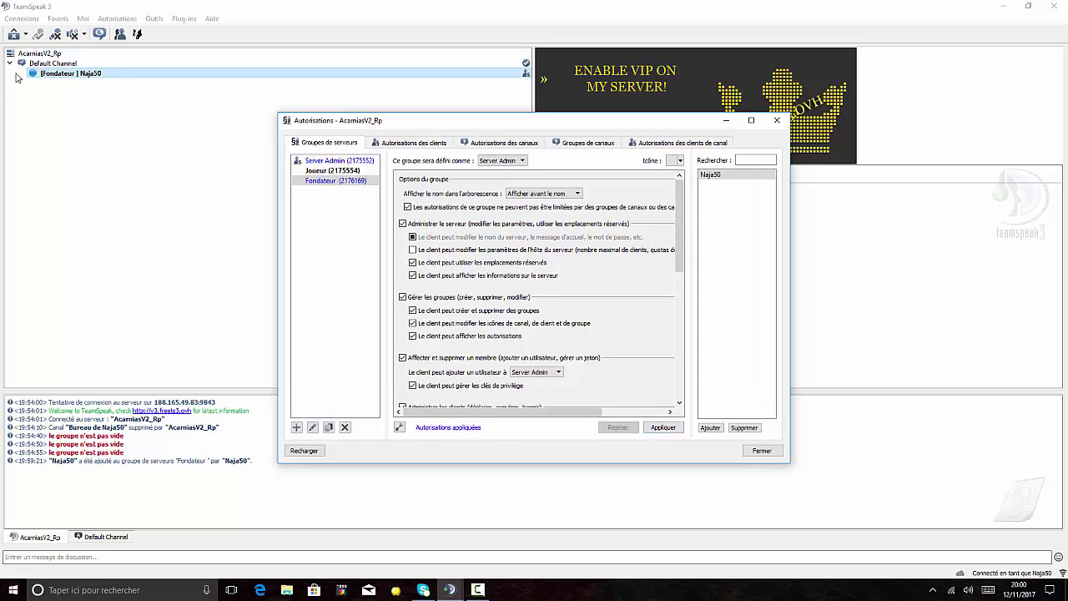
{"action": "left_click", "coordinate": [762, 451]}
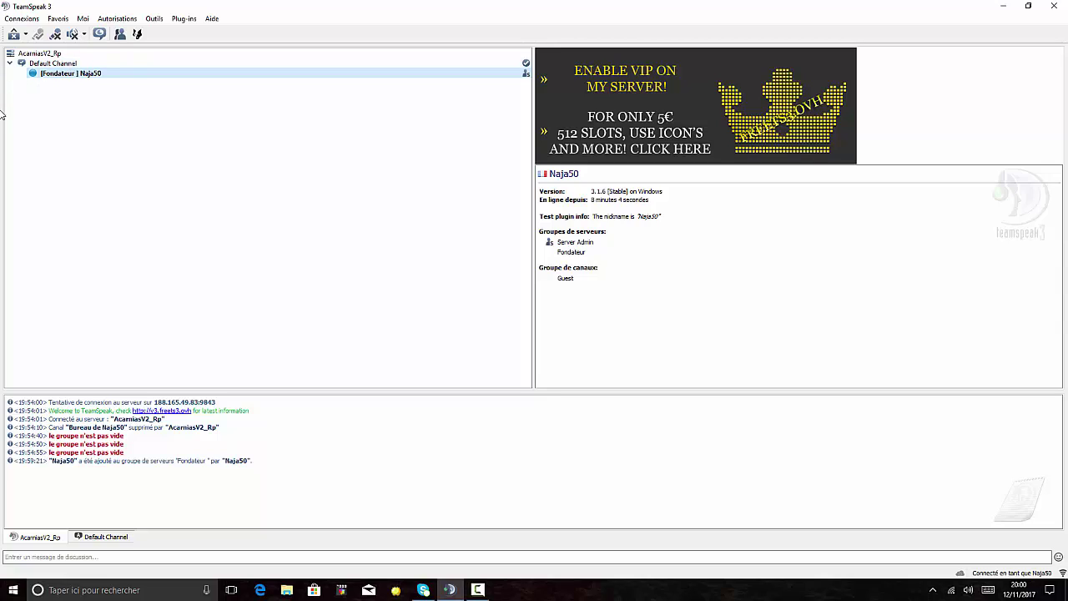
Minimise TeamSpeak, launch Google Chrome from the desktop and minimise it as well
{"action": "left_click", "coordinate": [1003, 5]}
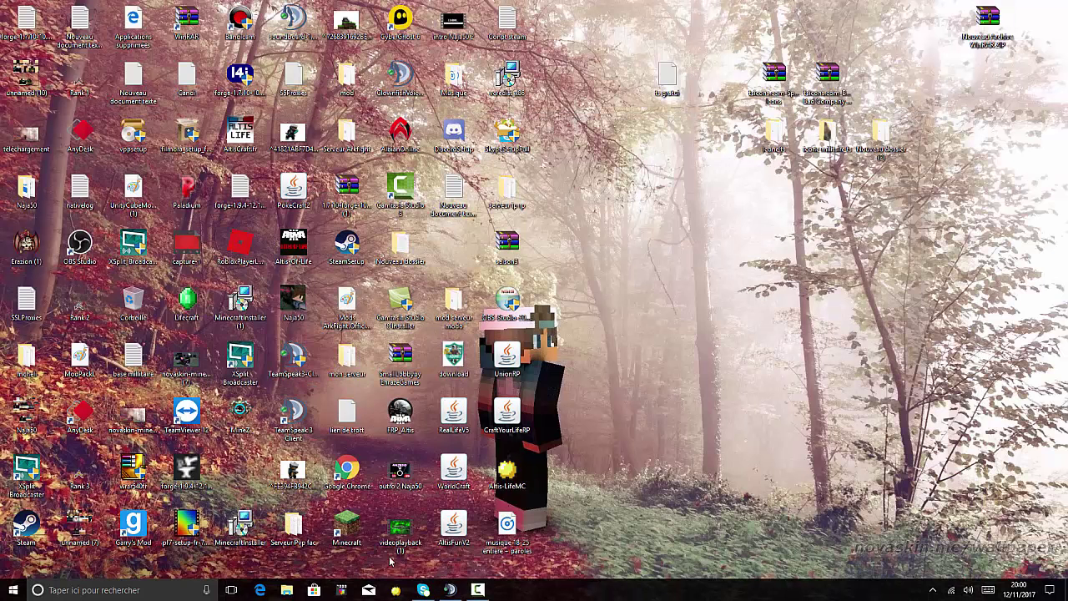
{"action": "double_click", "coordinate": [357, 469]}
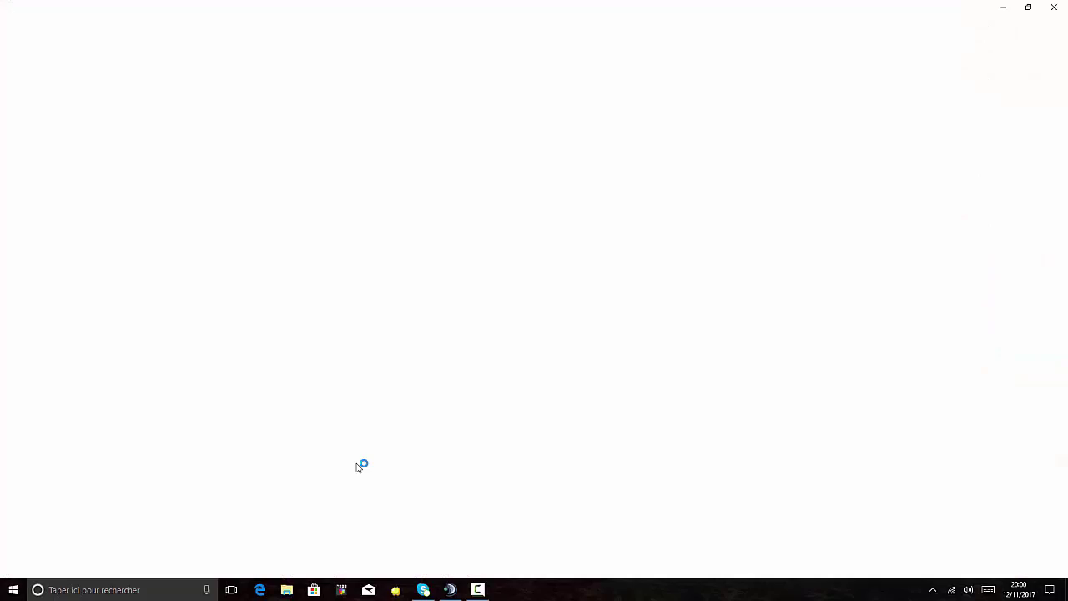
{"action": "left_click", "coordinate": [1005, 9]}
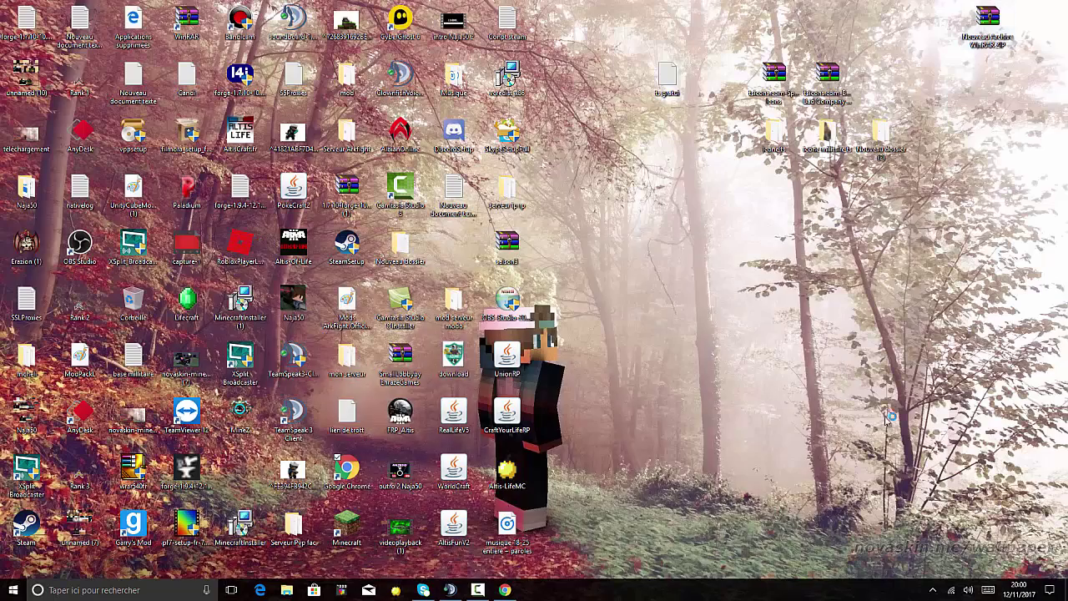
Create a new folder named Icon ts in the empty area of the desktop
{"action": "right_click", "coordinate": [777, 390]}
{"action": "mouse_move", "coordinate": [711, 485]}
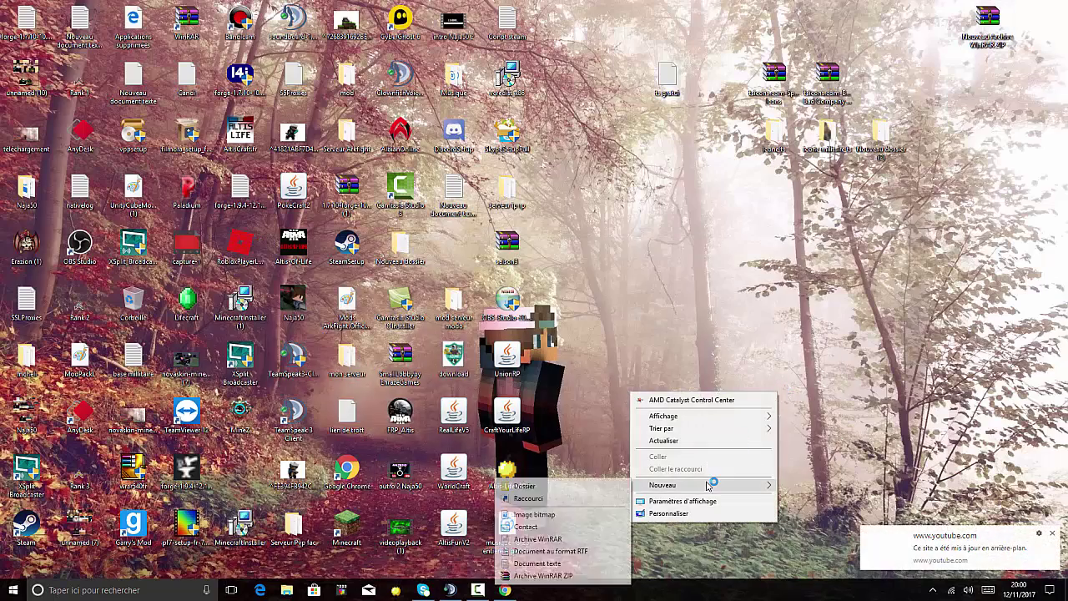
{"action": "left_click", "coordinate": [586, 491]}
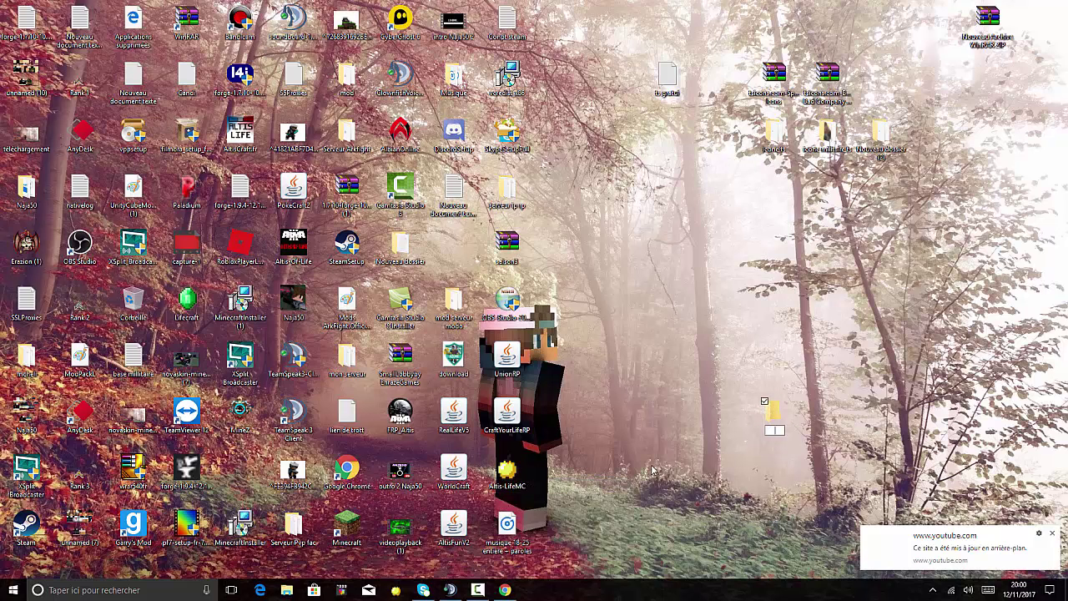
{"action": "type", "text": "icone"}
{"action": "key", "text": "BackSpace"}
{"action": "type", "text": "s"}
{"action": "key", "text": "Return"}
Rearrange the existing icon folders and tsicons archives into the desktop's upper corner and dismiss the YouTube notification
{"action": "left_click_drag", "start_coordinate": [773, 134], "coordinate": [935, 80]}
{"action": "left_click_drag", "start_coordinate": [880, 134], "coordinate": [880, 79]}
{"action": "left_click_drag", "start_coordinate": [839, 150], "coordinate": [883, 25]}
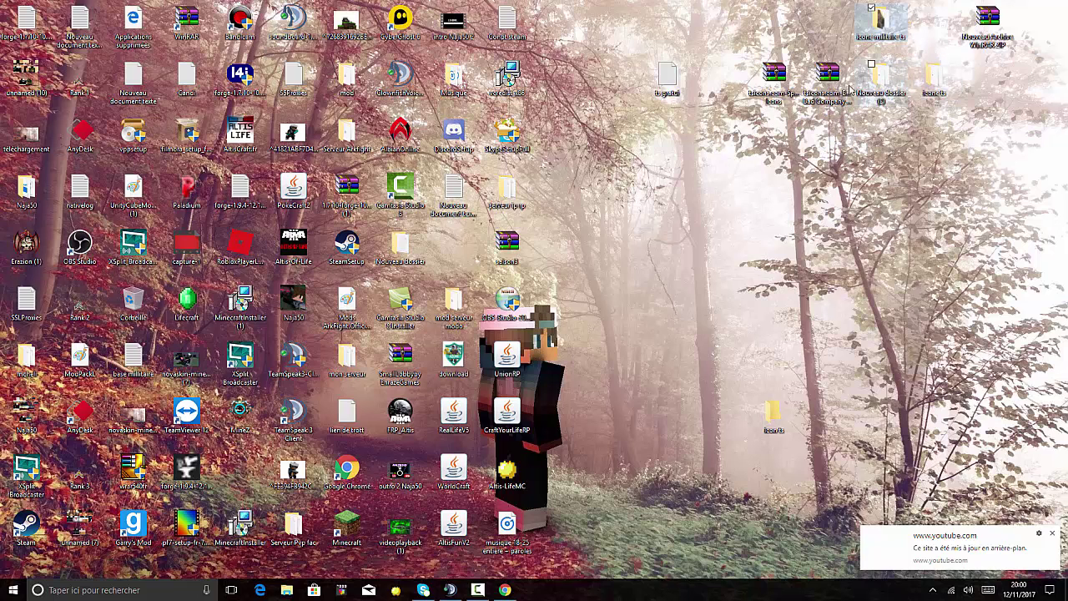
{"action": "left_click_drag", "start_coordinate": [827, 80], "coordinate": [816, 44]}
{"action": "left_click_drag", "start_coordinate": [797, 96], "coordinate": [833, 83]}
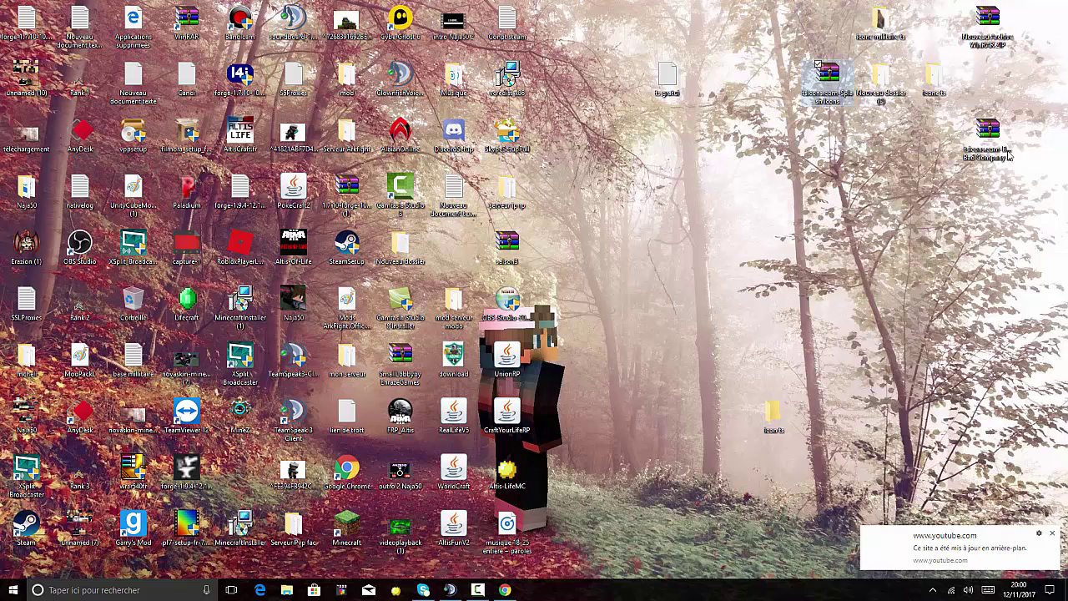
{"action": "left_click_drag", "start_coordinate": [987, 133], "coordinate": [830, 29]}
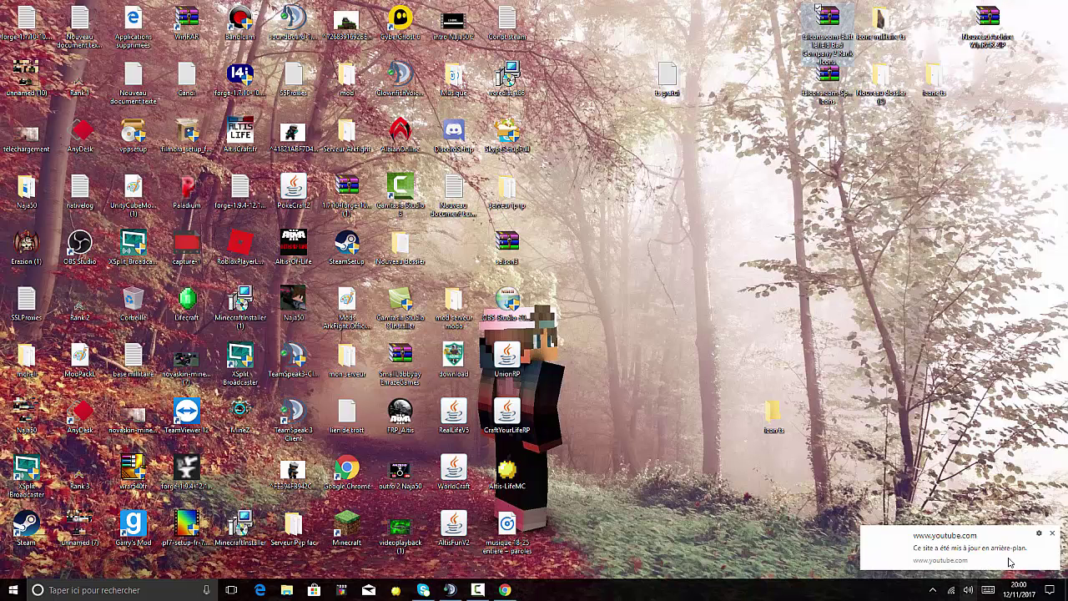
{"action": "left_click", "coordinate": [1052, 535]}
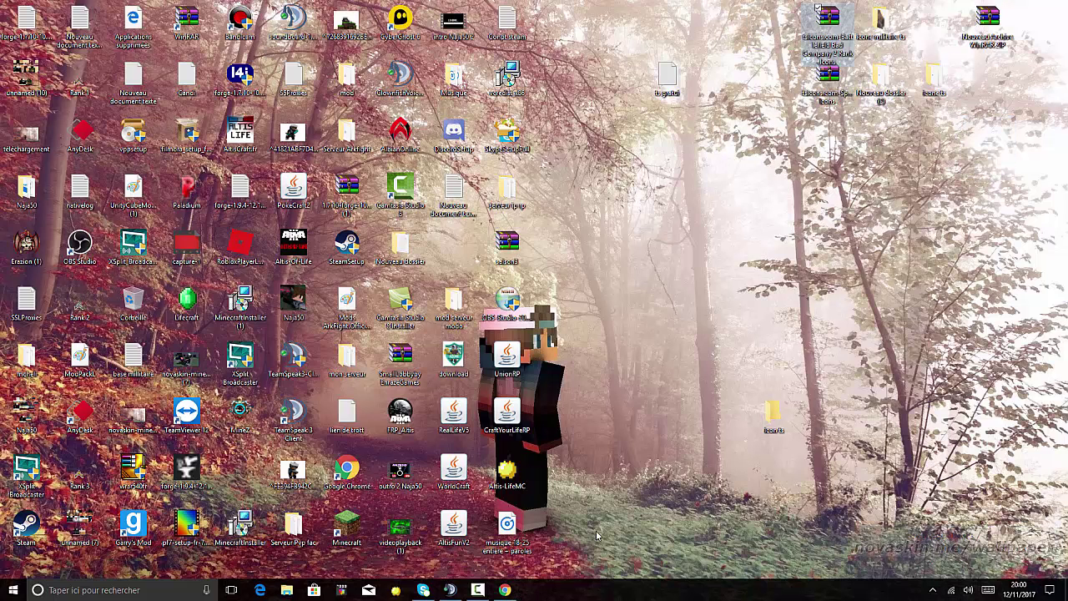
Switch to Google Chrome, search Google for "icon ts" and open the tsicons.com website
{"action": "left_click", "coordinate": [505, 590]}
{"action": "type", "text": "instagram.com/naja753/?hl=fr"}
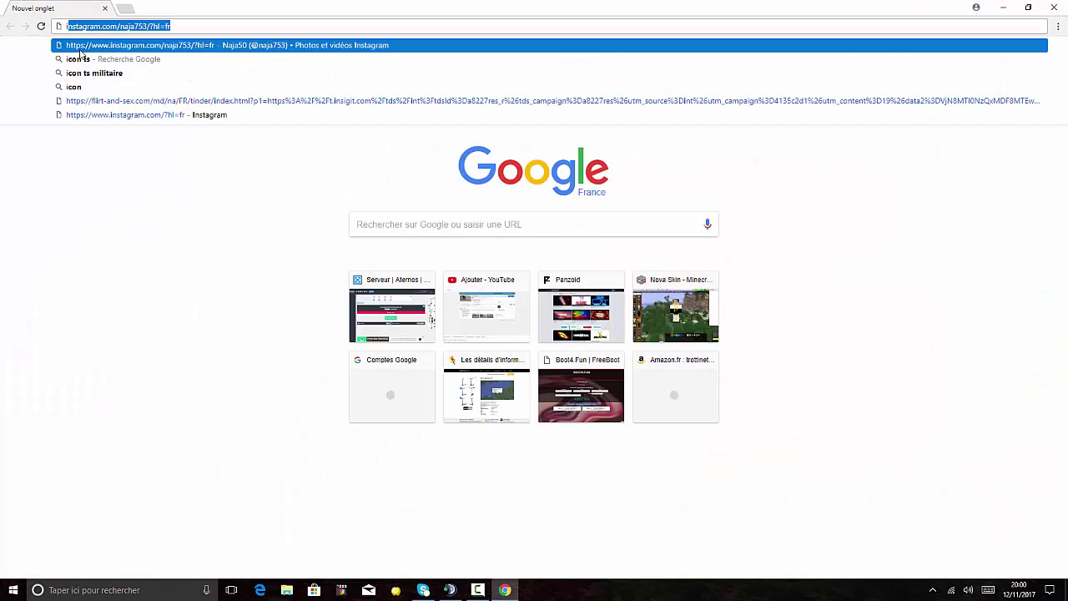
{"action": "left_click", "coordinate": [90, 58]}
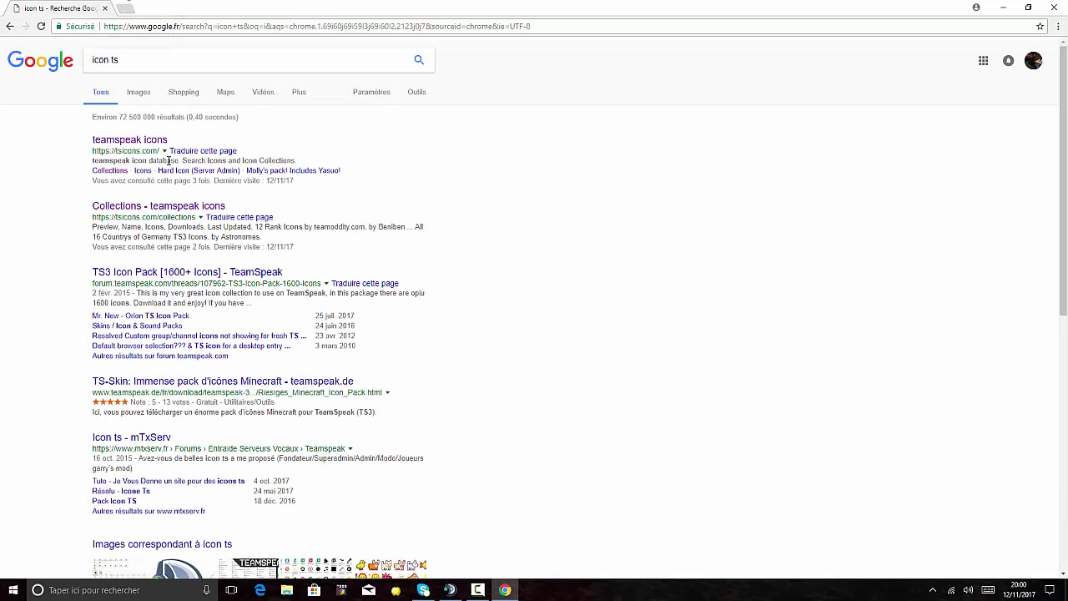
{"action": "left_click", "coordinate": [129, 142]}
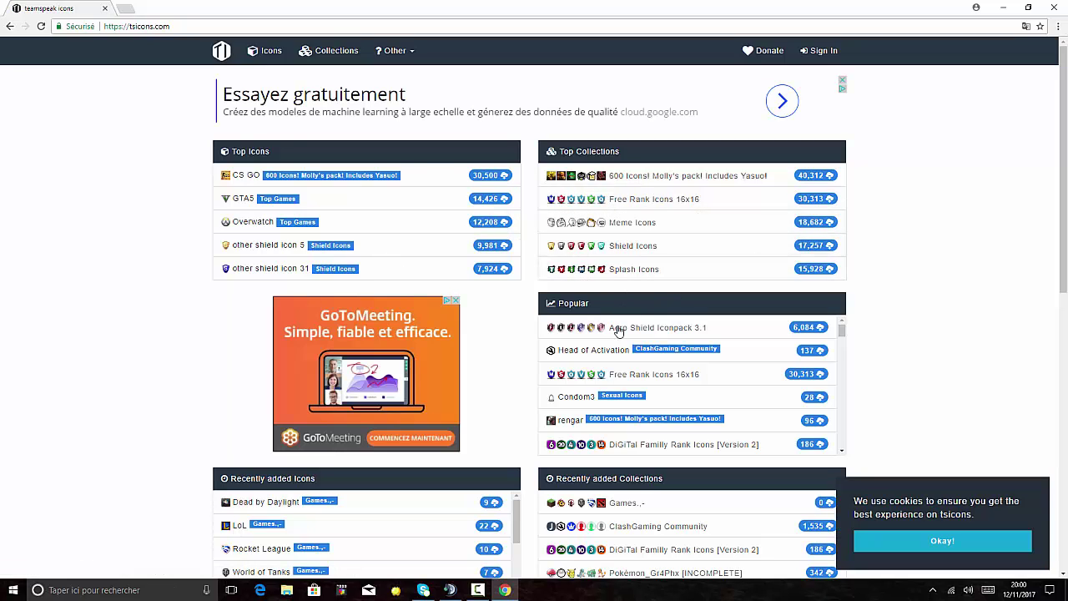
Download the Free Rank Icons 16x16 collection and place its zip archive on the desktop
{"action": "mouse_move", "coordinate": [600, 381]}
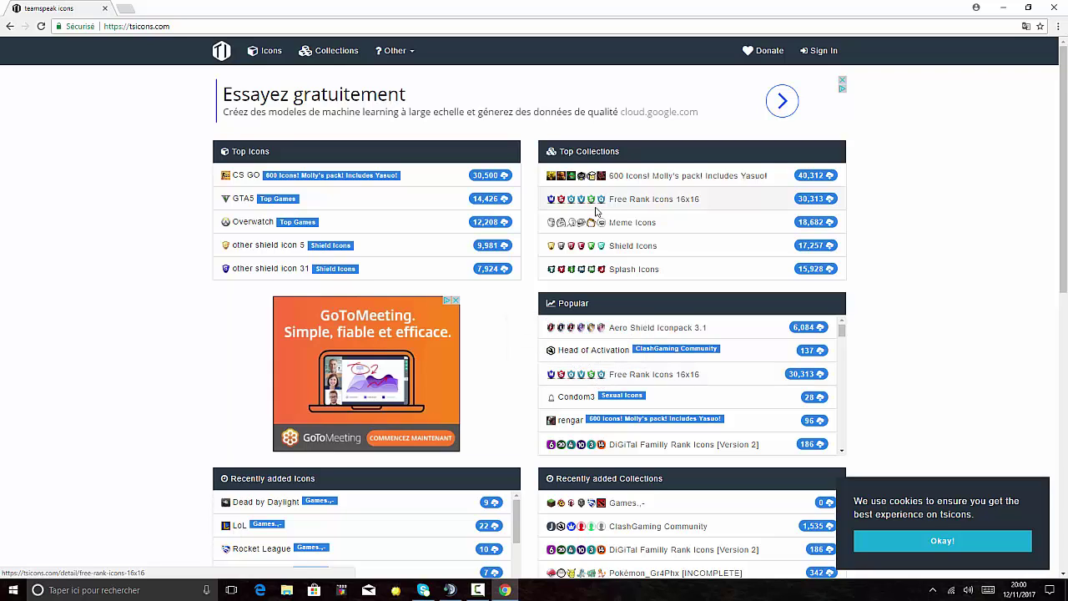
{"action": "left_click", "coordinate": [807, 197]}
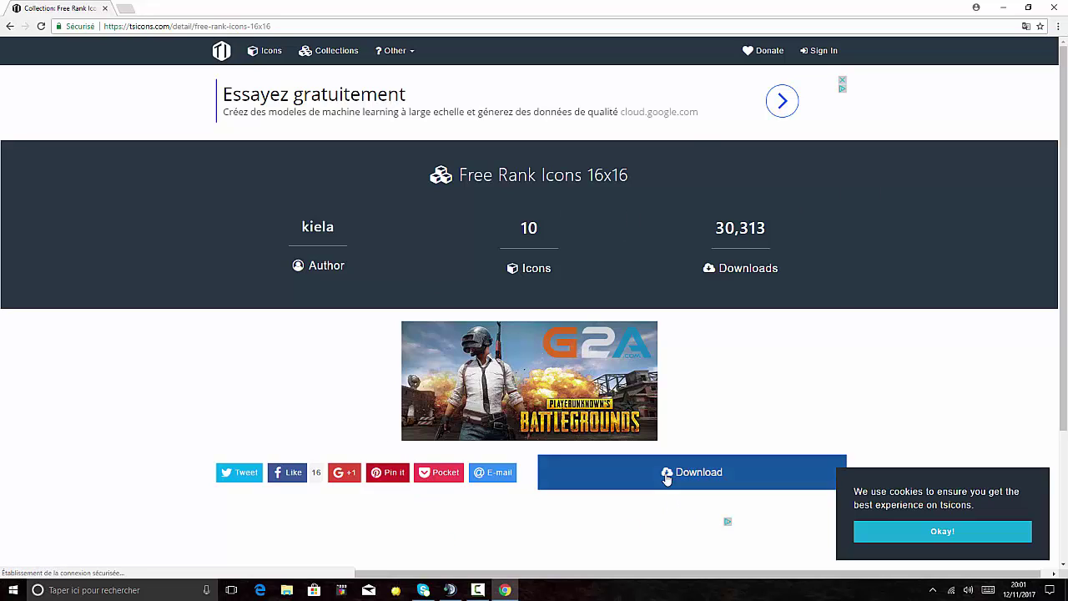
{"action": "left_click", "coordinate": [668, 473]}
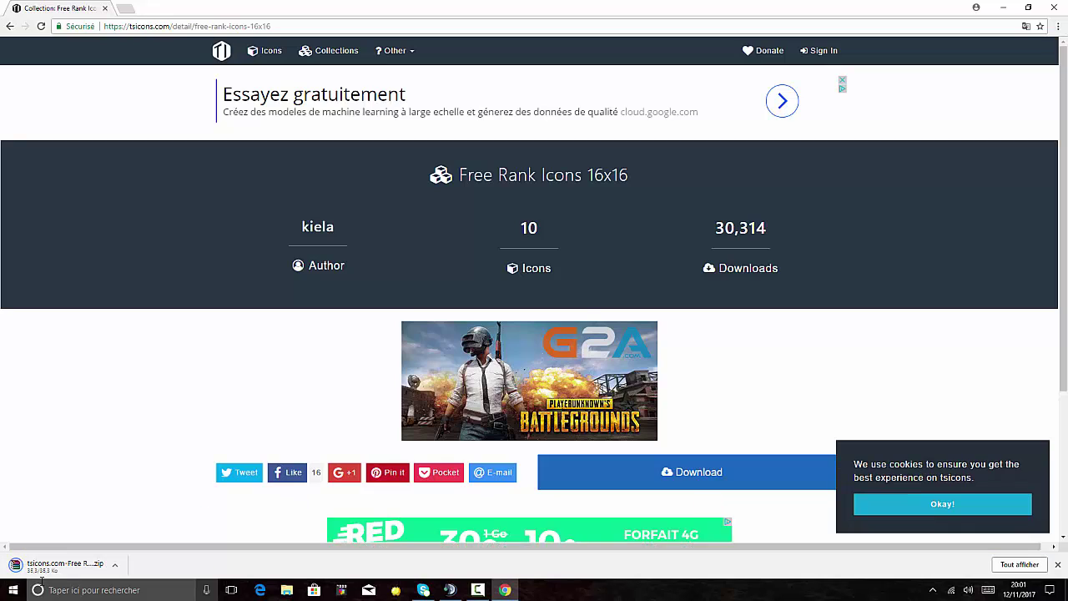
{"action": "left_click_drag", "start_coordinate": [51, 567], "coordinate": [720, 213]}
{"action": "key", "text": "super+d"}
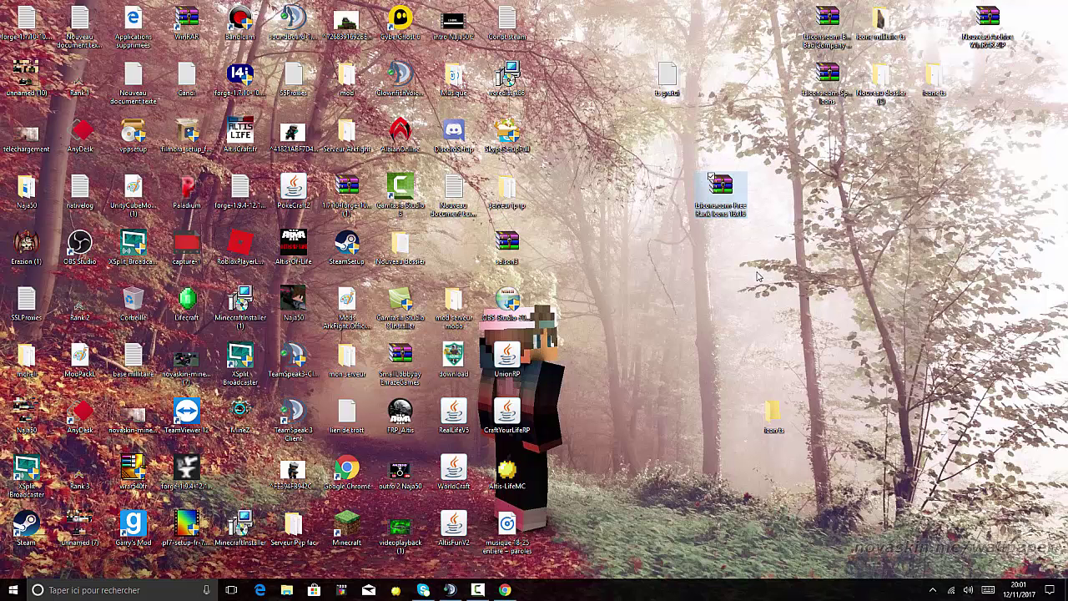
Open the Free Rank Icons 16x16 archive in WinRAR and the icon ts folder in a separate window beside it
{"action": "left_click_drag", "start_coordinate": [772, 415], "coordinate": [880, 240]}
{"action": "double_click", "coordinate": [721, 191]}
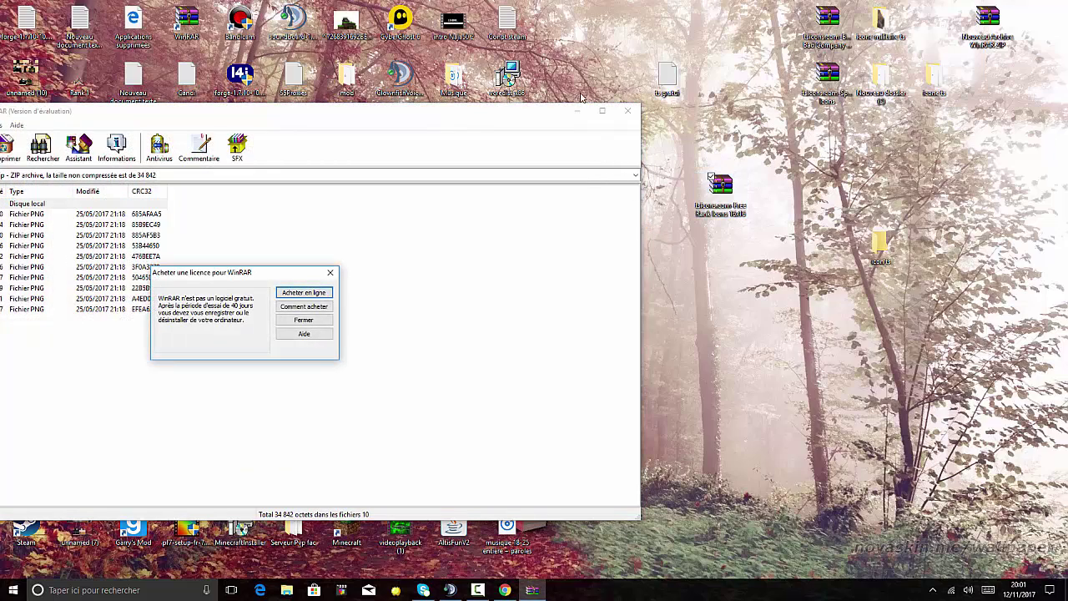
{"action": "left_click", "coordinate": [331, 273]}
{"action": "left_click_drag", "start_coordinate": [501, 115], "coordinate": [548, 121]}
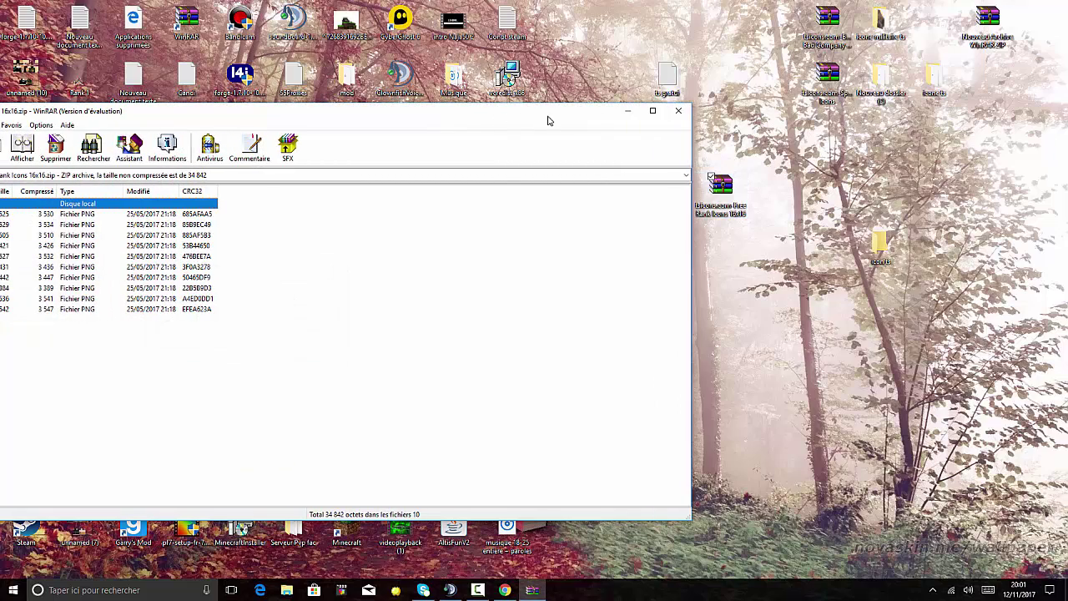
{"action": "left_click", "coordinate": [876, 236]}
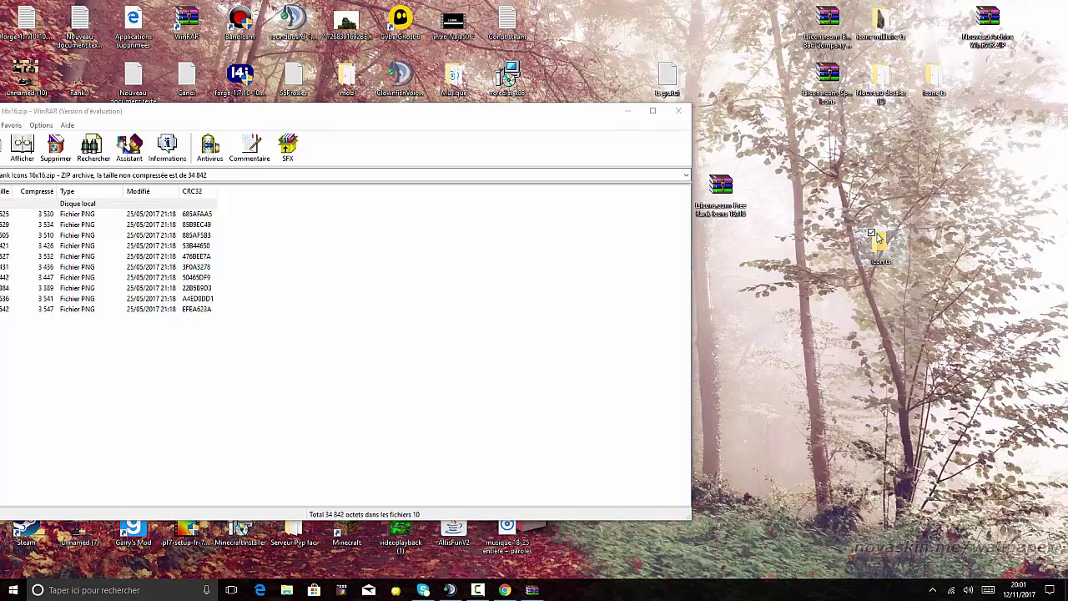
{"action": "double_click", "coordinate": [878, 238]}
{"action": "left_click_drag", "start_coordinate": [761, 176], "coordinate": [989, 170]}
Extract all PNG icons from the archive into the icon ts folder and close both windows
{"action": "left_click", "coordinate": [178, 245]}
{"action": "key", "text": "ctrl+a"}
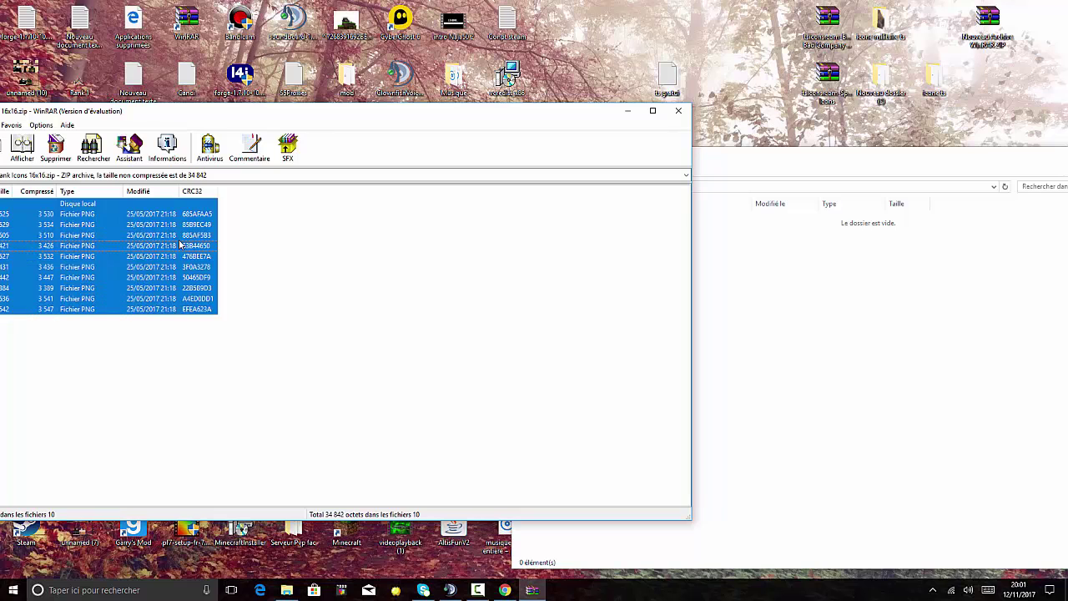
{"action": "left_click_drag", "start_coordinate": [71, 288], "coordinate": [791, 317]}
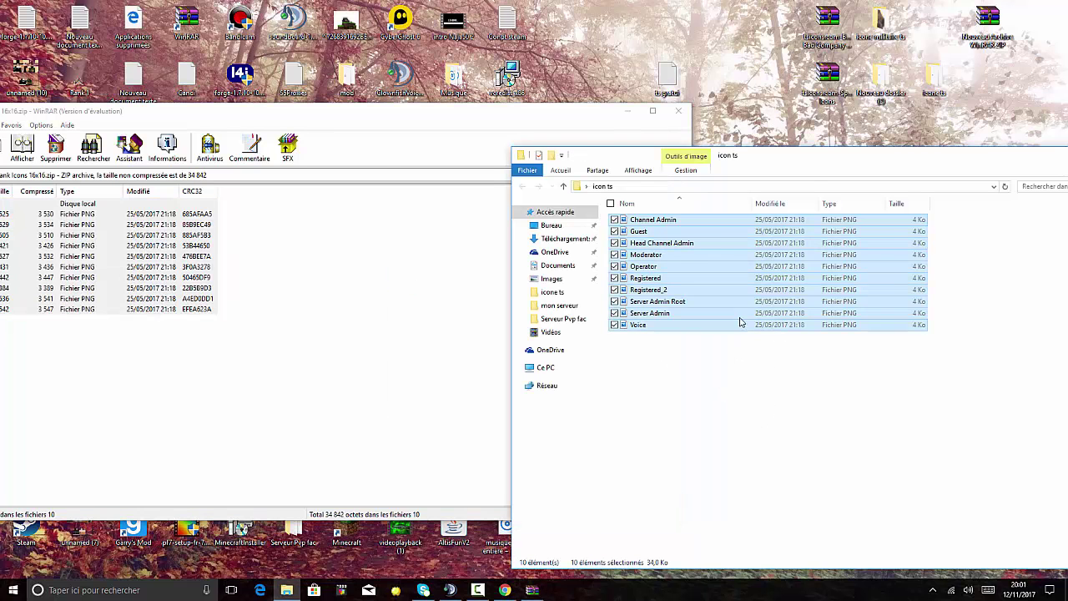
{"action": "left_click_drag", "start_coordinate": [826, 168], "coordinate": [689, 170]}
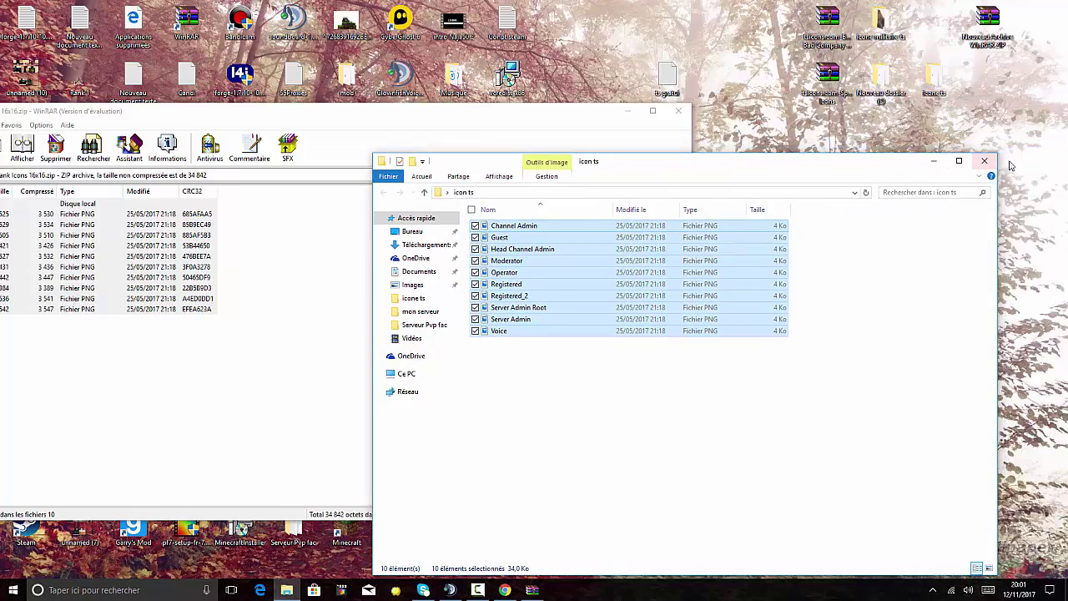
{"action": "left_click", "coordinate": [976, 157]}
{"action": "left_click", "coordinate": [680, 112]}
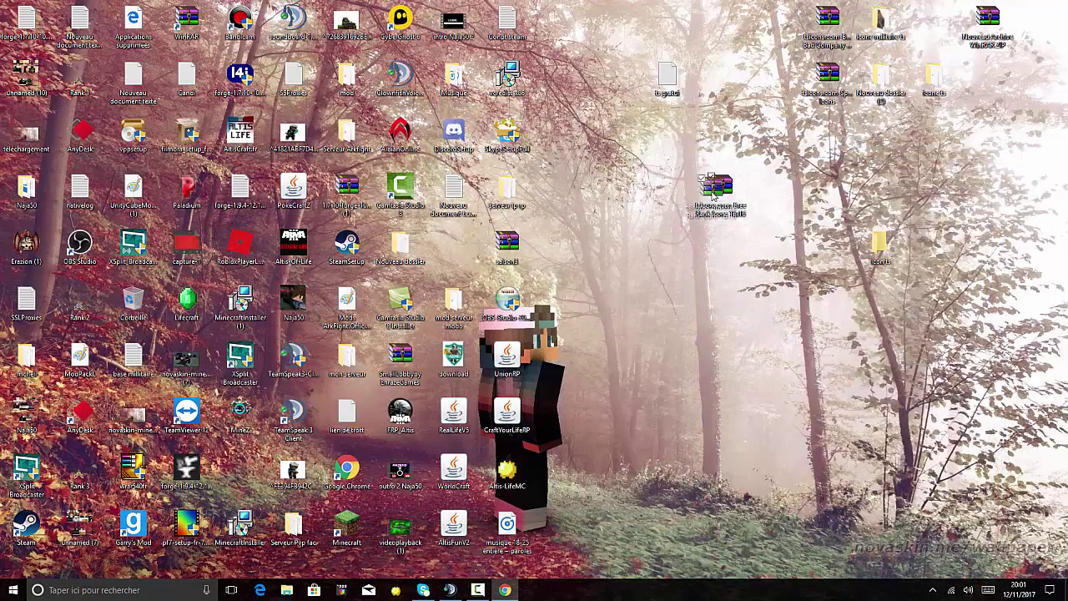
Move the Free Rank Icons archive beside the other tsicons archives on the desktop and view the icon ts folder's contents
{"action": "left_click_drag", "start_coordinate": [720, 185], "coordinate": [772, 79]}
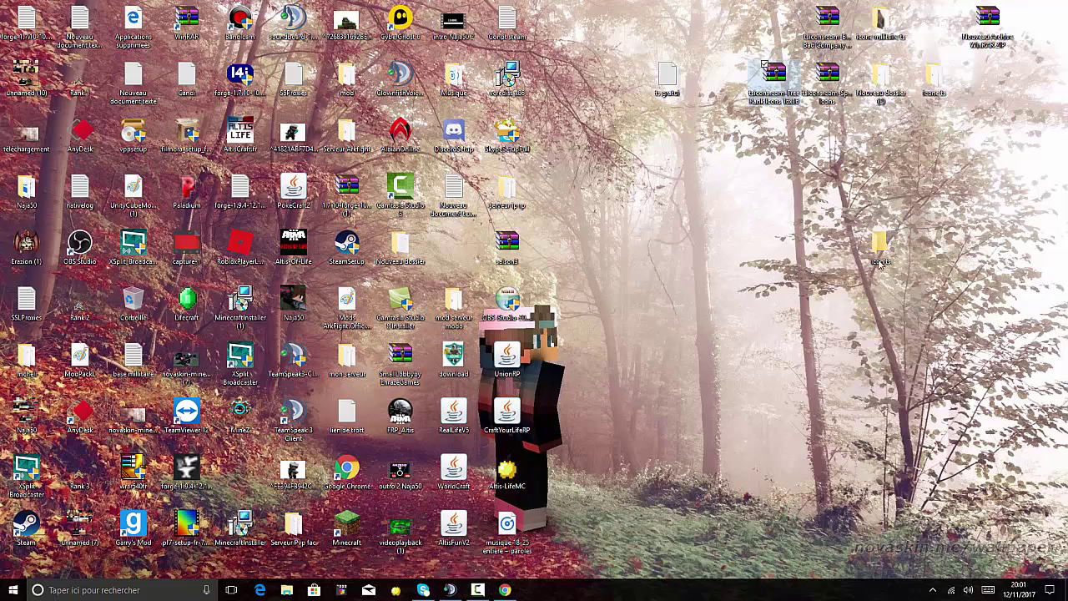
{"action": "left_click", "coordinate": [878, 250]}
{"action": "double_click", "coordinate": [877, 254]}
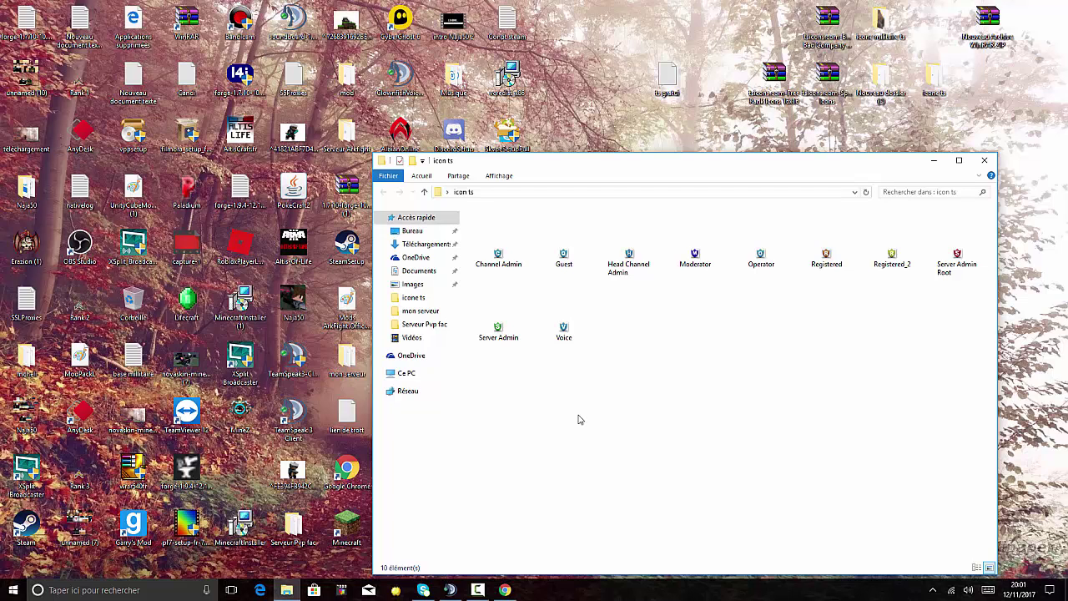
{"action": "left_click", "coordinate": [450, 589]}
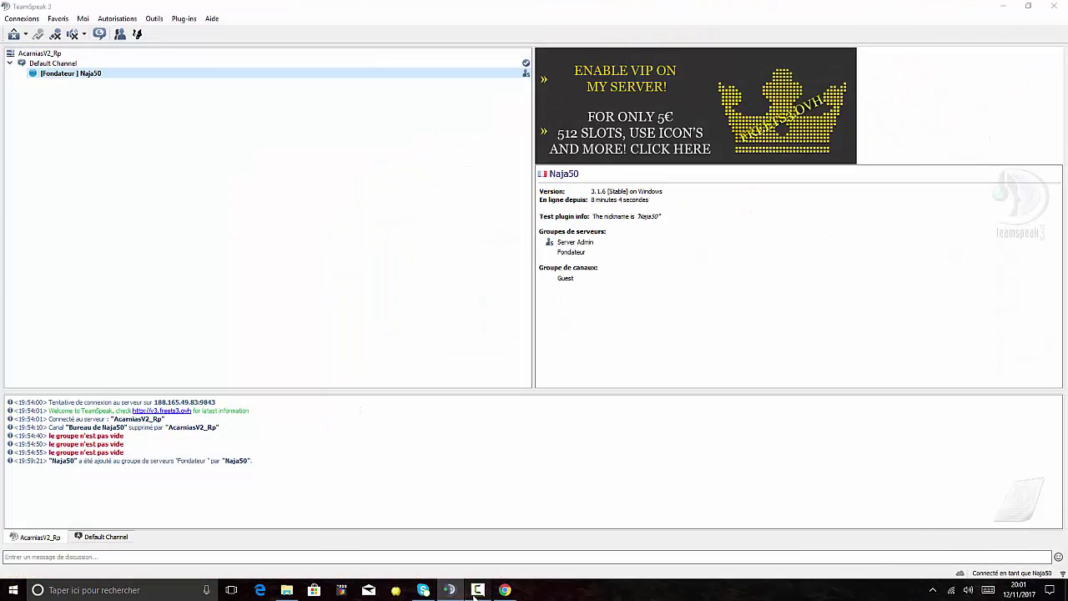
{"action": "left_click", "coordinate": [478, 590]}
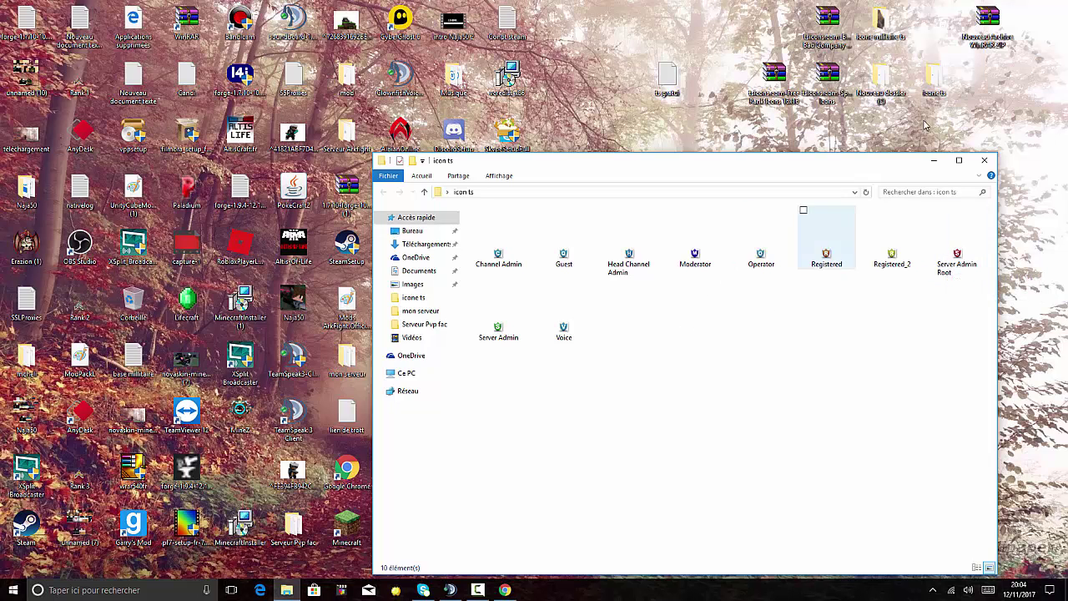
Minimize the folder, switch to TeamSpeak 3 and start an icon upload from the Fondateur server group's icon settings
{"action": "left_click", "coordinate": [933, 161]}
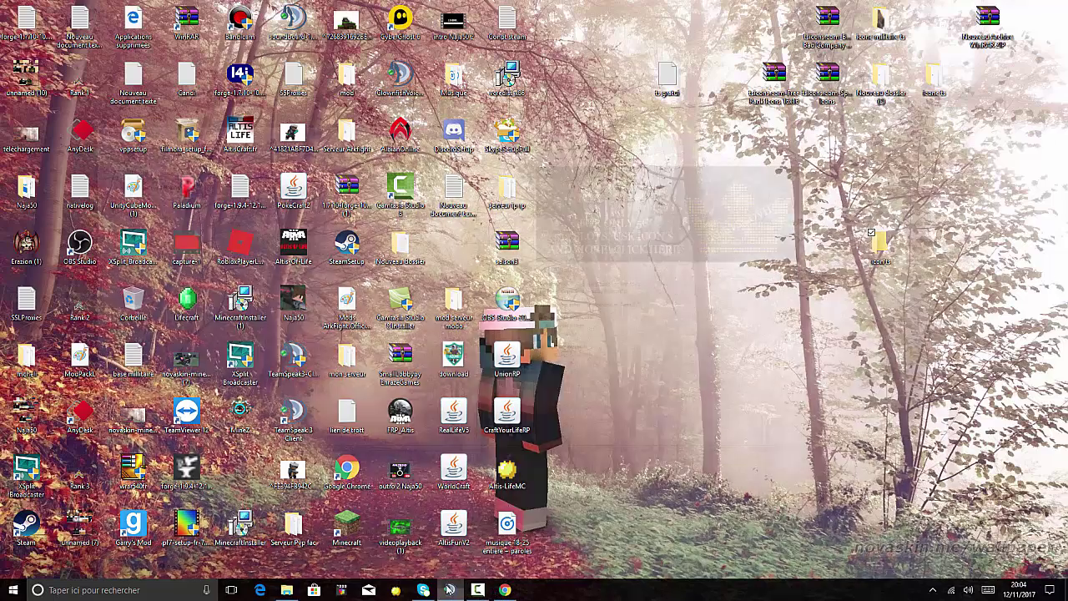
{"action": "left_click", "coordinate": [449, 589]}
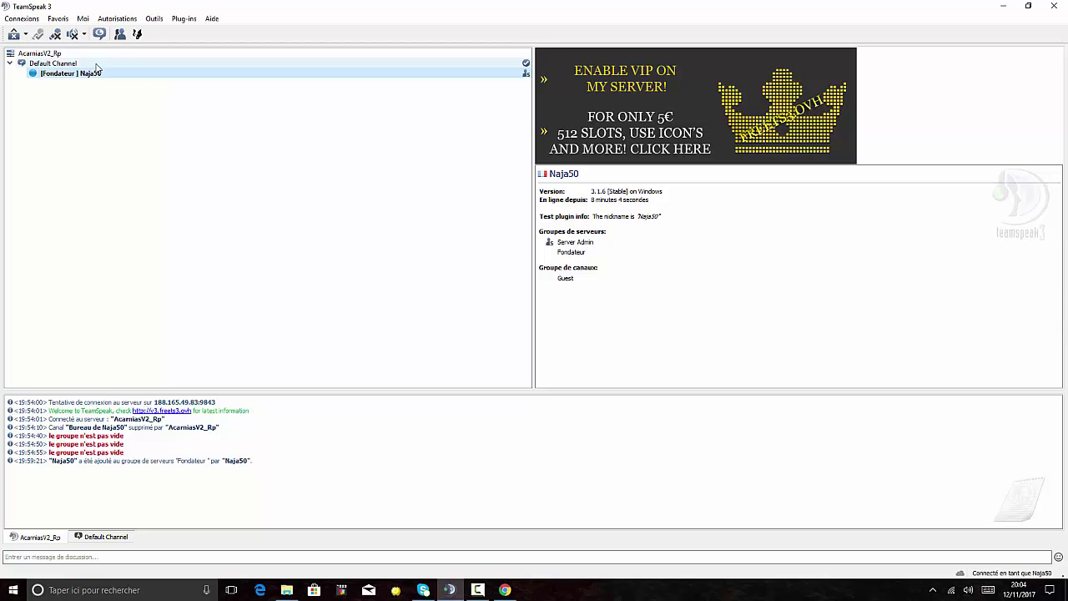
{"action": "left_click", "coordinate": [129, 19]}
{"action": "left_click", "coordinate": [142, 31]}
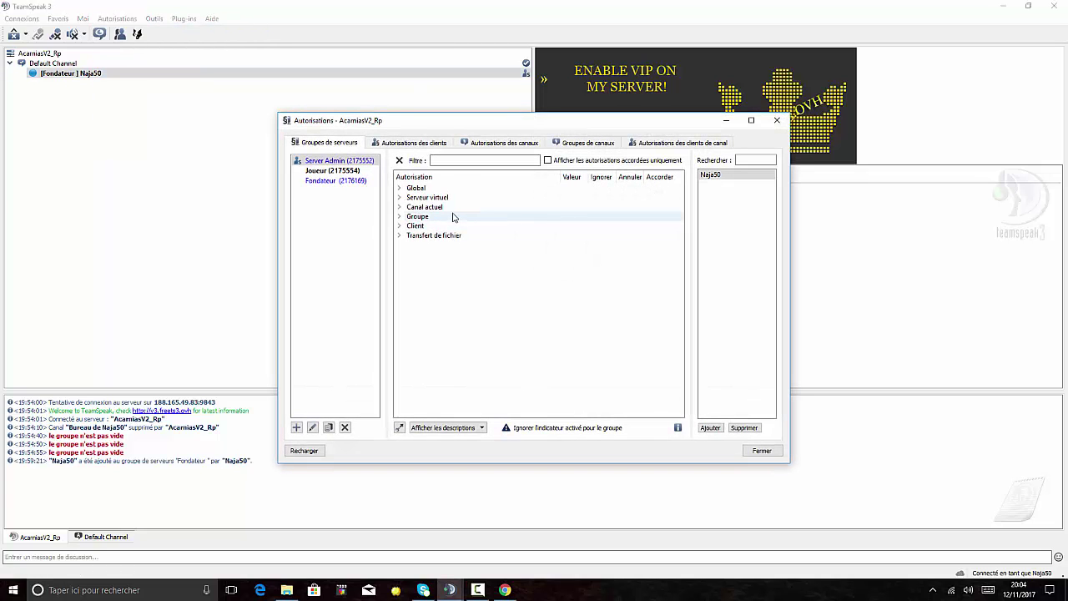
{"action": "left_click", "coordinate": [351, 181]}
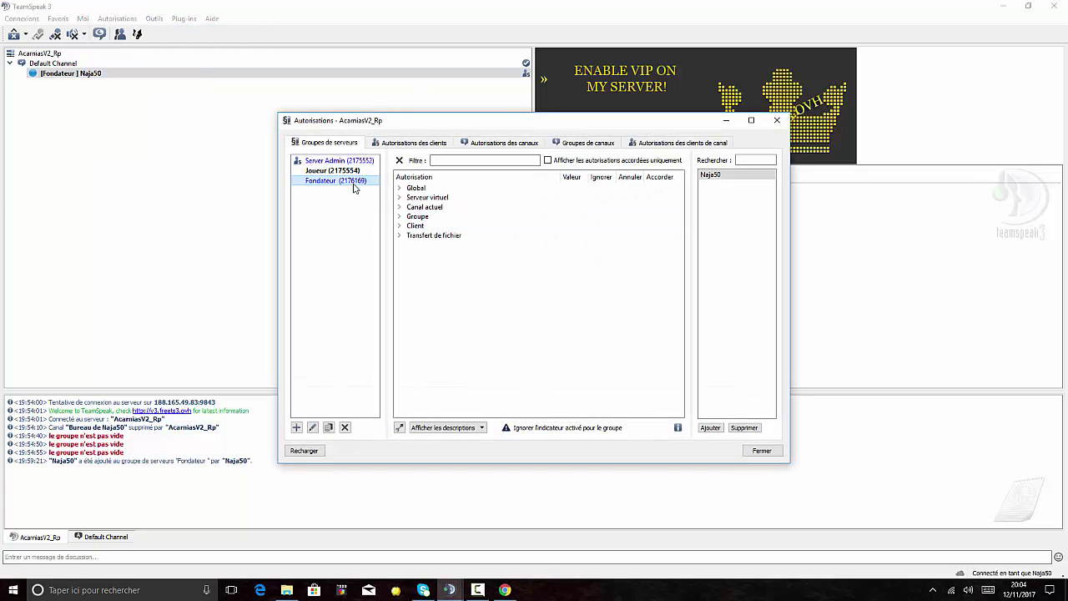
{"action": "left_click", "coordinate": [400, 427]}
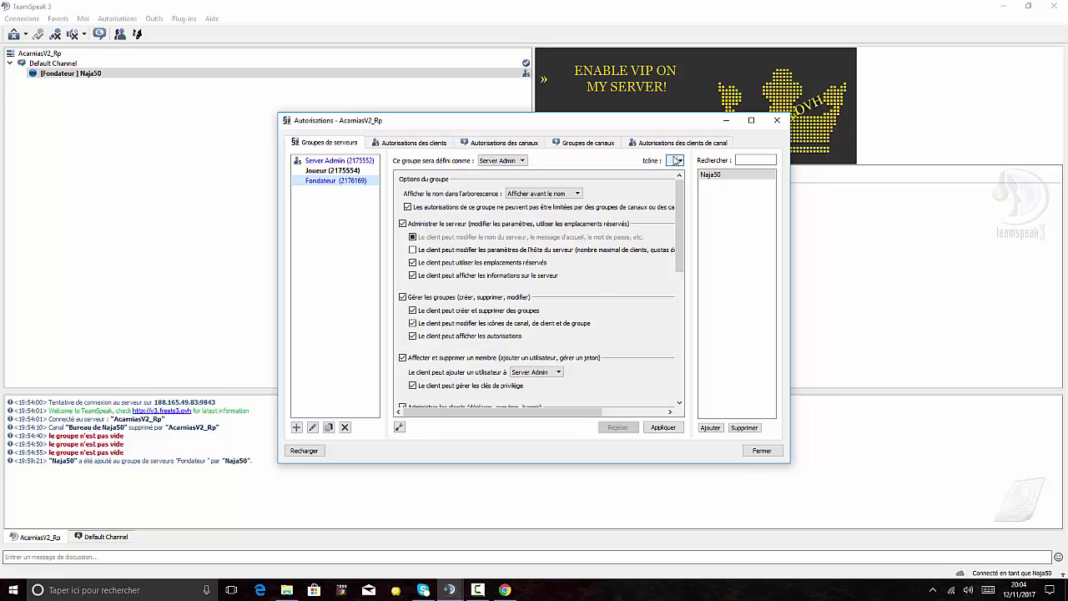
{"action": "left_click", "coordinate": [670, 161]}
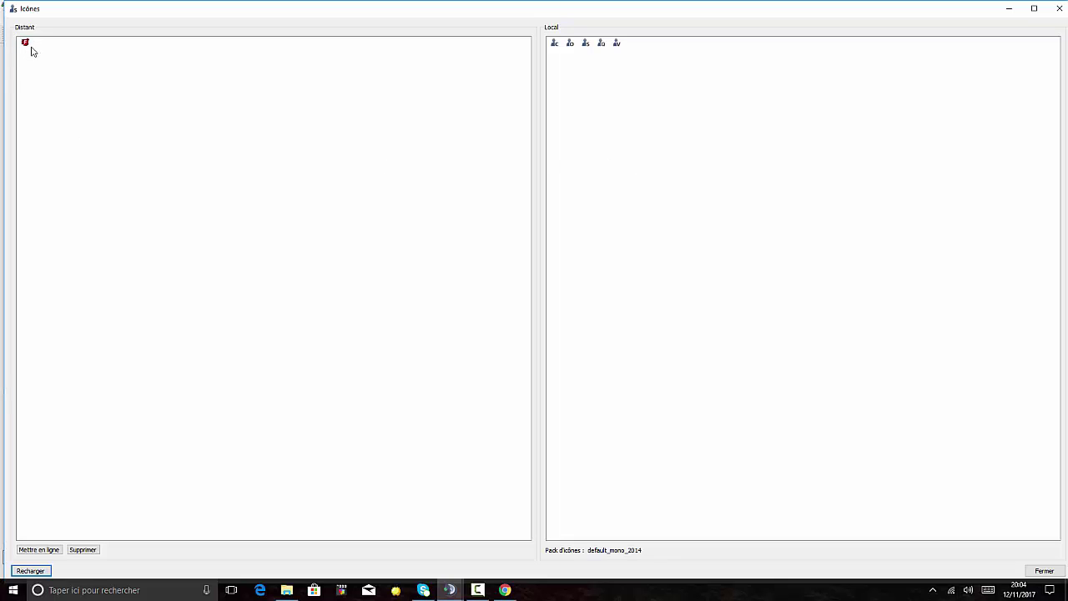
{"action": "left_click", "coordinate": [38, 549]}
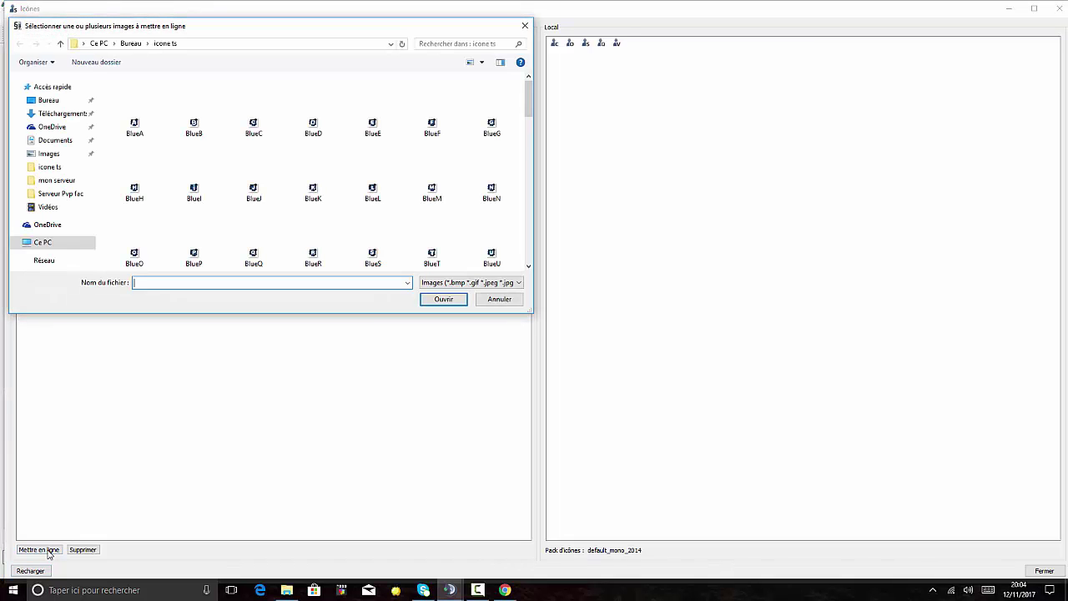
{"action": "scroll", "coordinate": [162, 203], "scroll_direction": "down", "scroll_amount": 15}
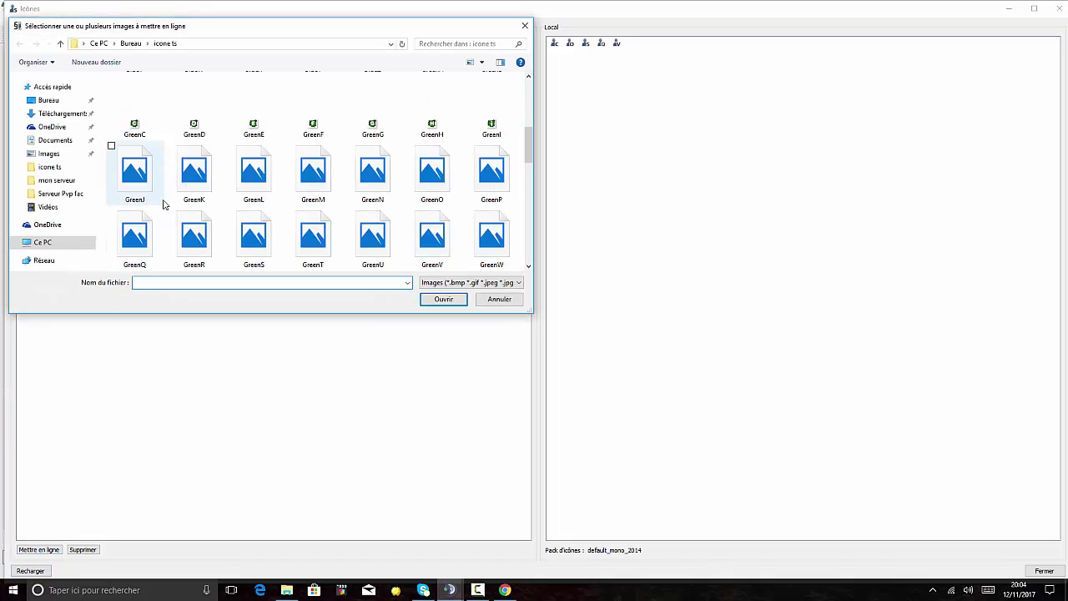
{"action": "left_click", "coordinate": [52, 169]}
{"action": "scroll", "coordinate": [213, 190], "scroll_direction": "up", "scroll_amount": 5}
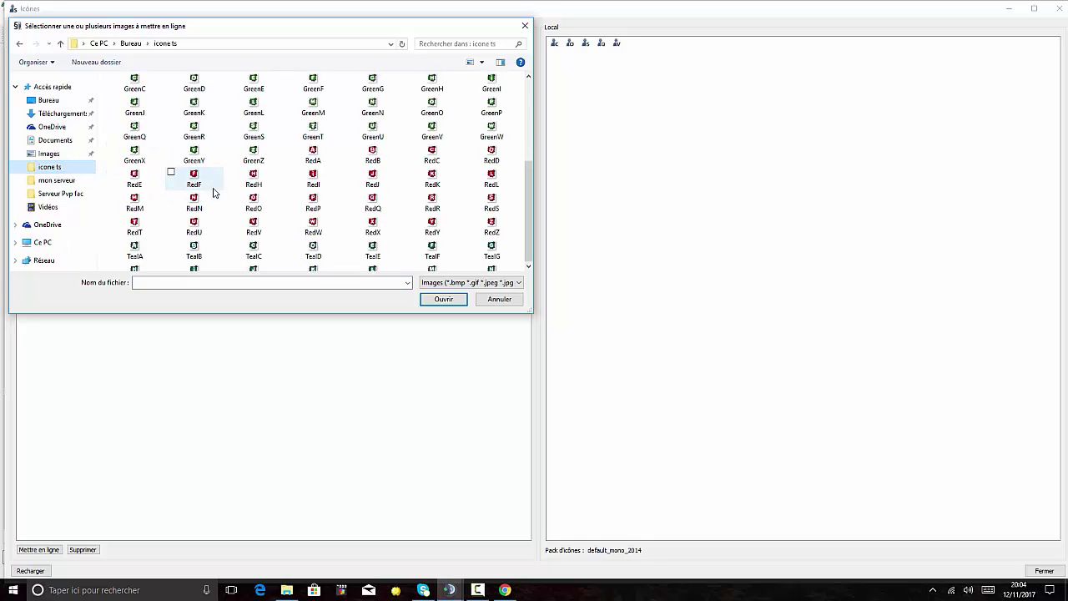
{"action": "left_click", "coordinate": [78, 181]}
{"action": "left_click", "coordinate": [71, 195]}
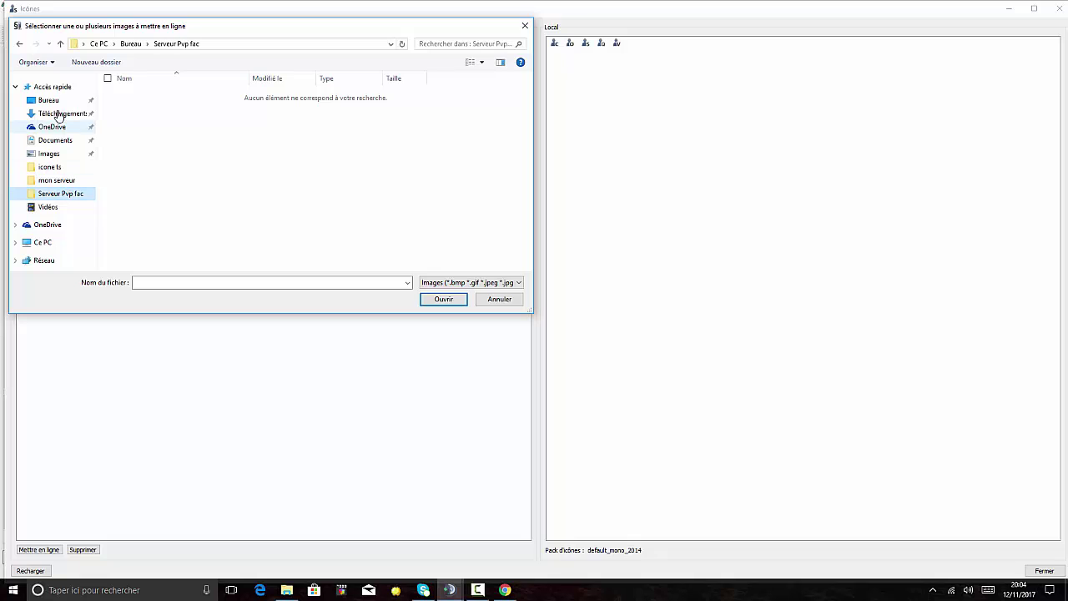
Upload the Server Admin Root icon from the desktop's icon ts folder and assign it to the Fondateur group
{"action": "left_click", "coordinate": [55, 102]}
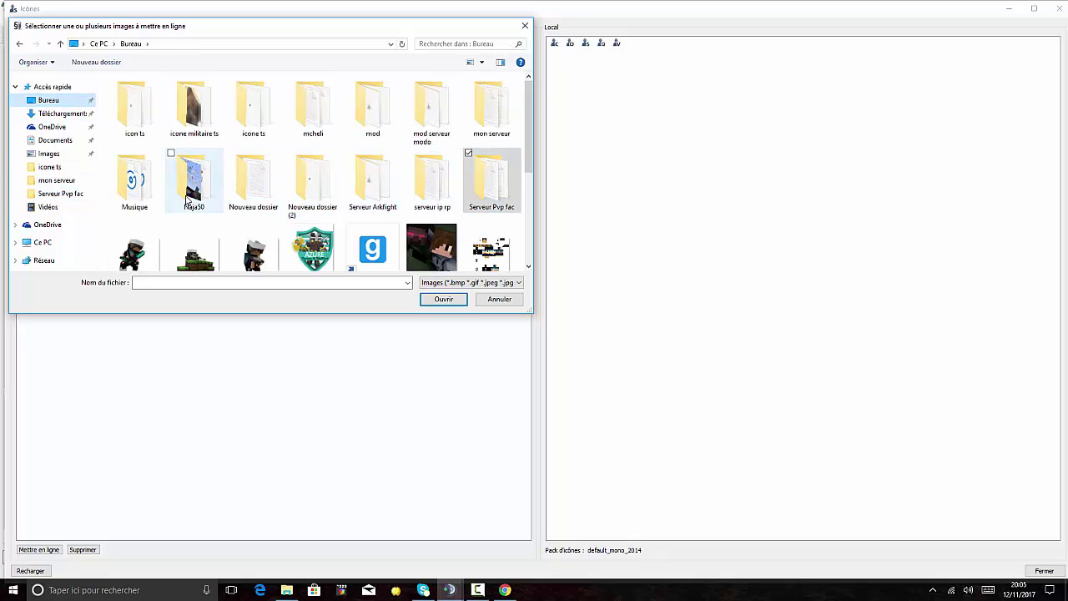
{"action": "scroll", "coordinate": [188, 203], "scroll_direction": "down", "scroll_amount": 1}
{"action": "scroll", "coordinate": [189, 203], "scroll_direction": "down", "scroll_amount": 3}
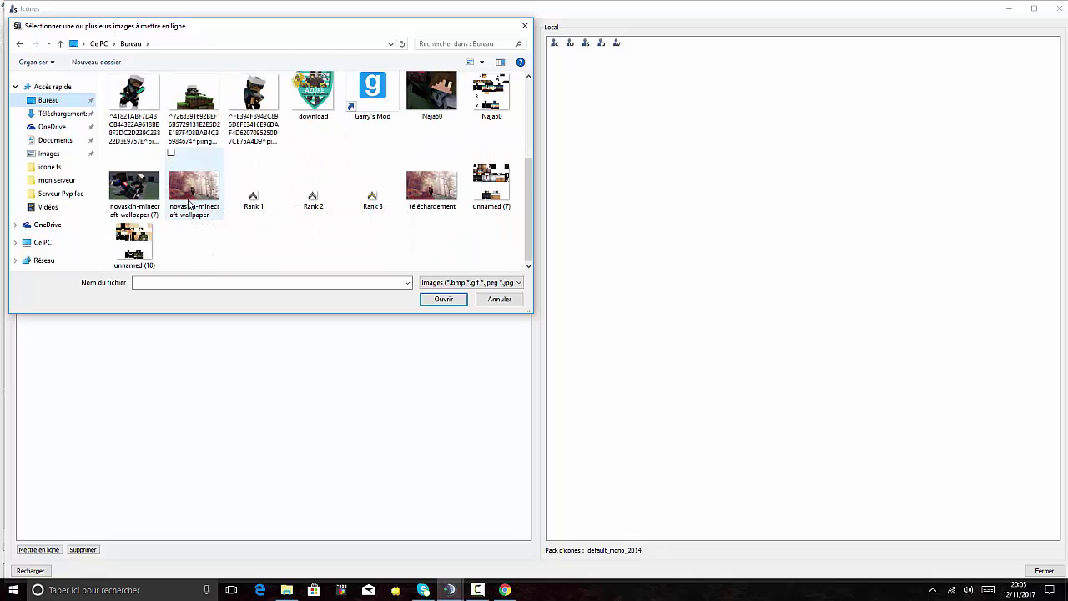
{"action": "scroll", "coordinate": [189, 203], "scroll_direction": "up", "scroll_amount": 4}
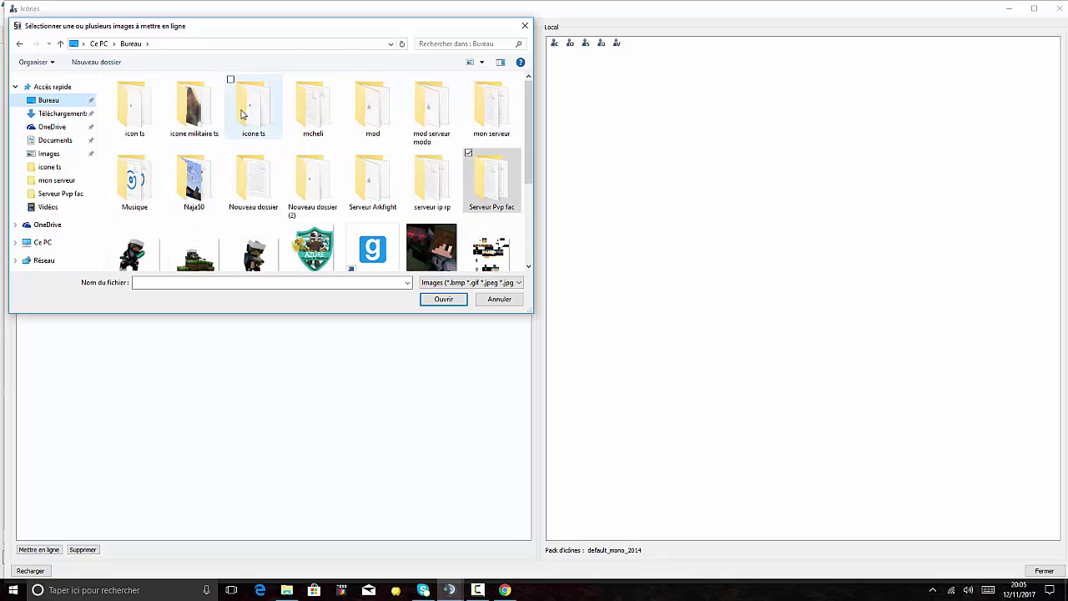
{"action": "double_click", "coordinate": [241, 114]}
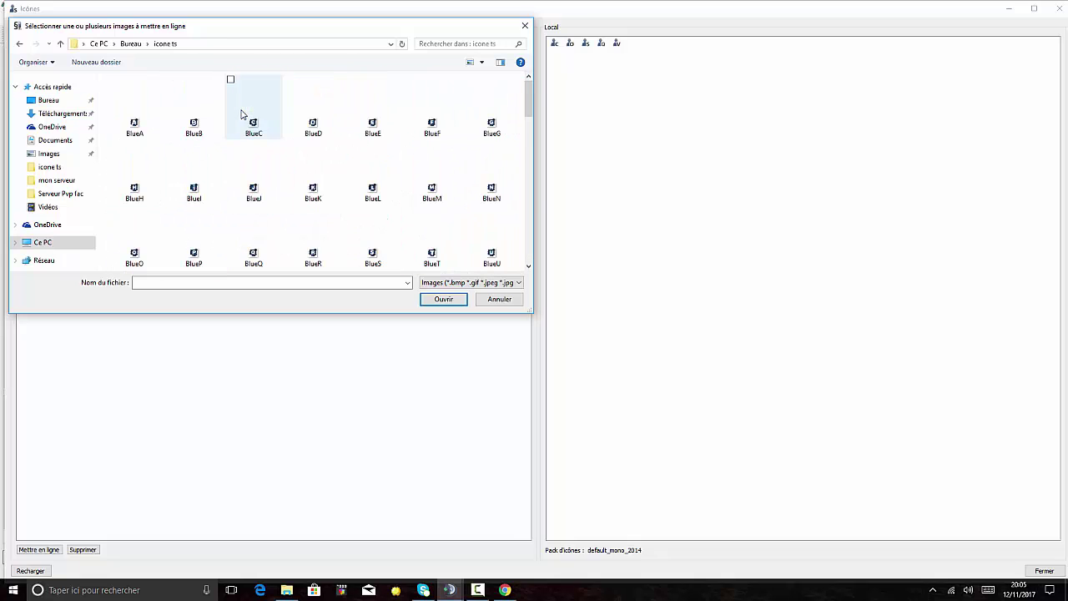
{"action": "left_click", "coordinate": [18, 45]}
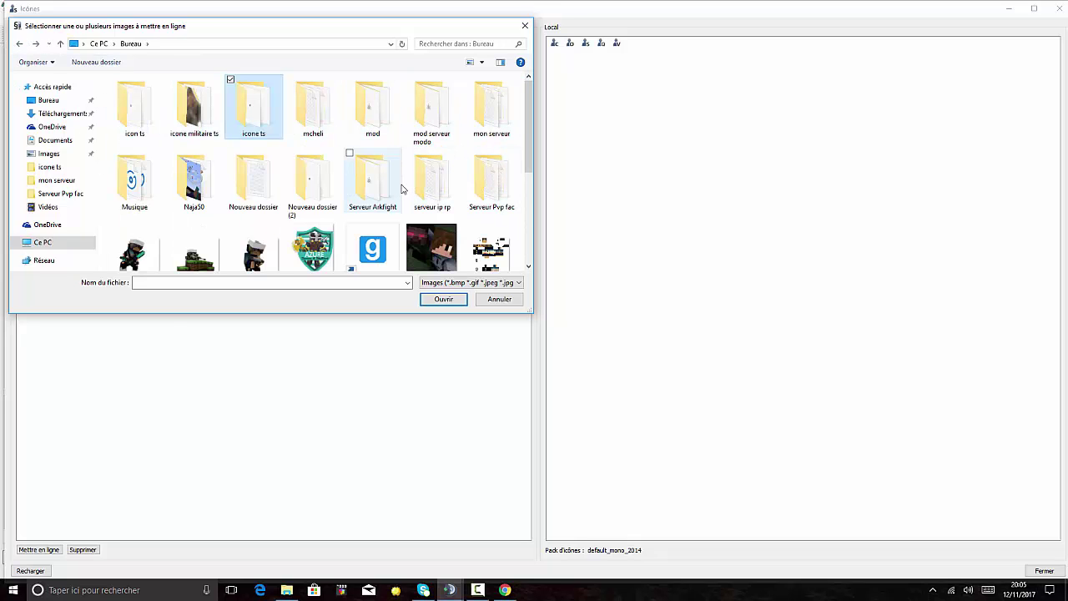
{"action": "double_click", "coordinate": [120, 125]}
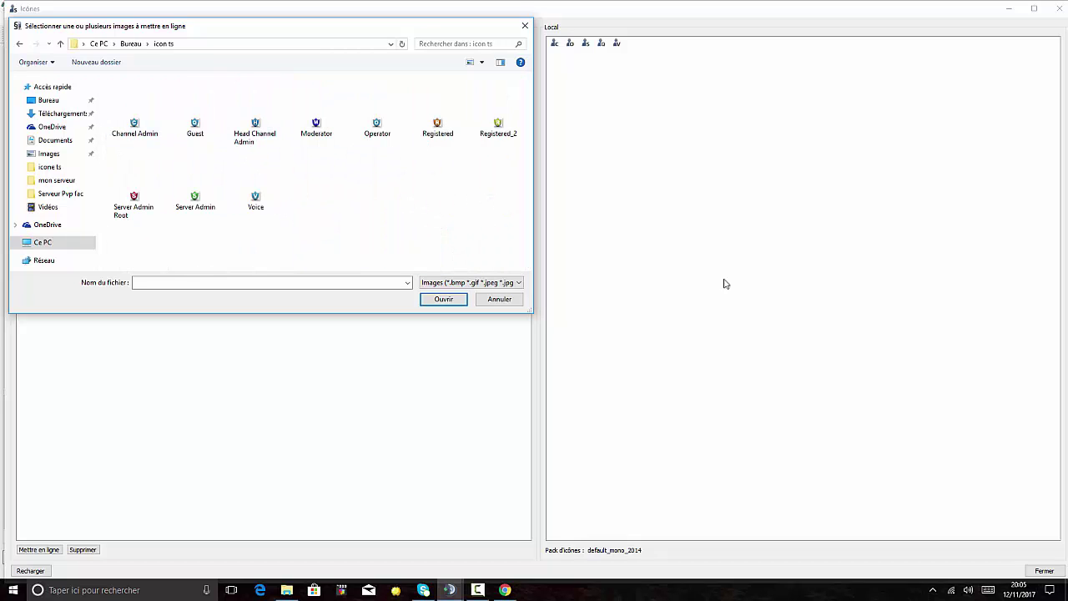
{"action": "left_click", "coordinate": [136, 203]}
{"action": "left_click", "coordinate": [445, 302]}
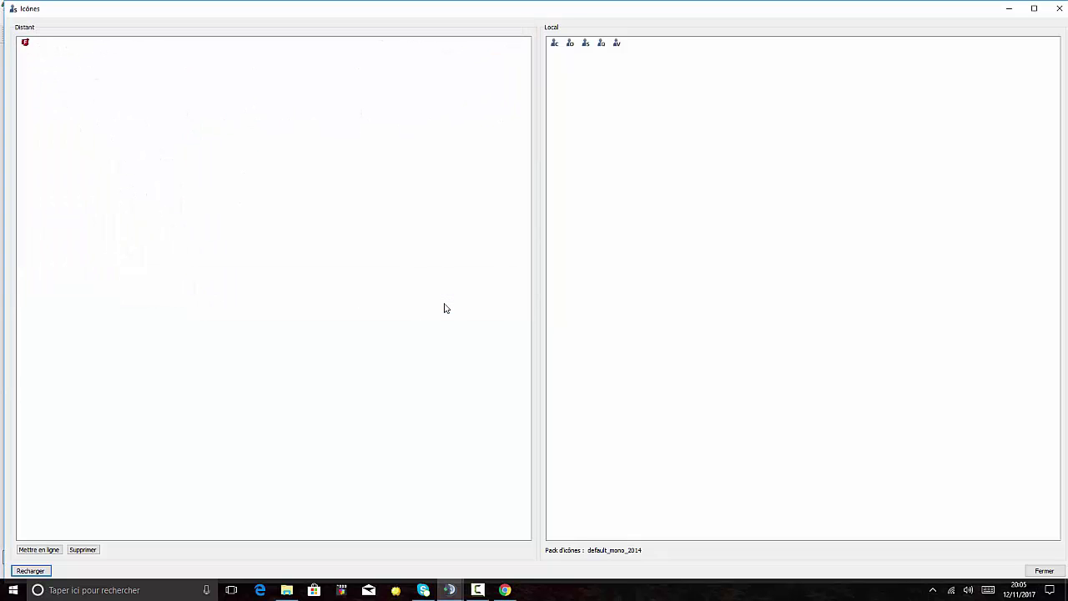
{"action": "double_click", "coordinate": [41, 44]}
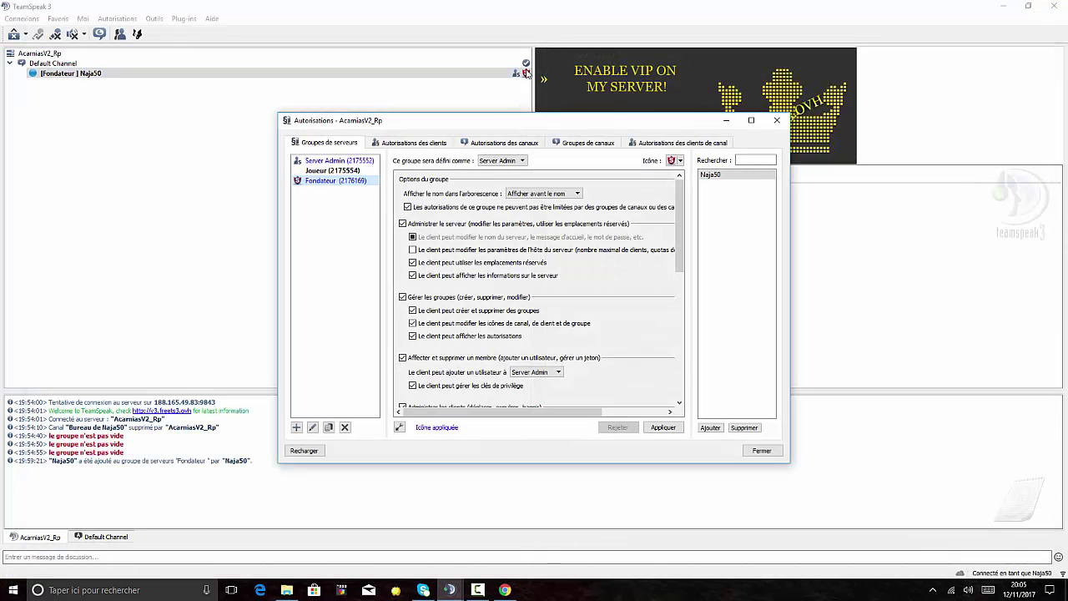
{"action": "left_click", "coordinate": [778, 122]}
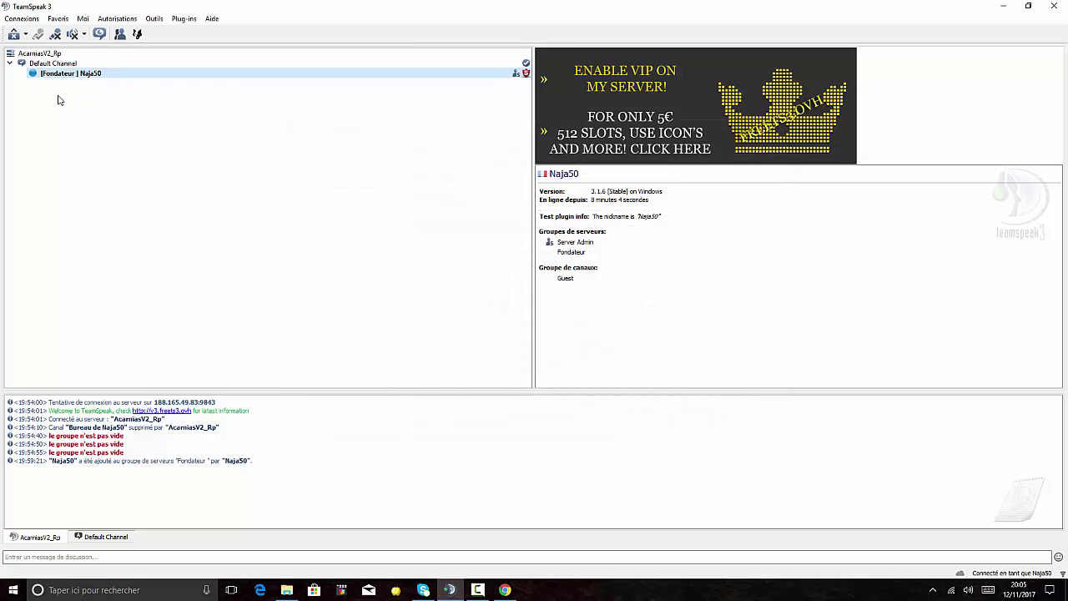
Add a new standard server group named Modérateur
{"action": "left_click", "coordinate": [116, 19]}
{"action": "left_click", "coordinate": [137, 35]}
{"action": "right_click", "coordinate": [326, 205]}
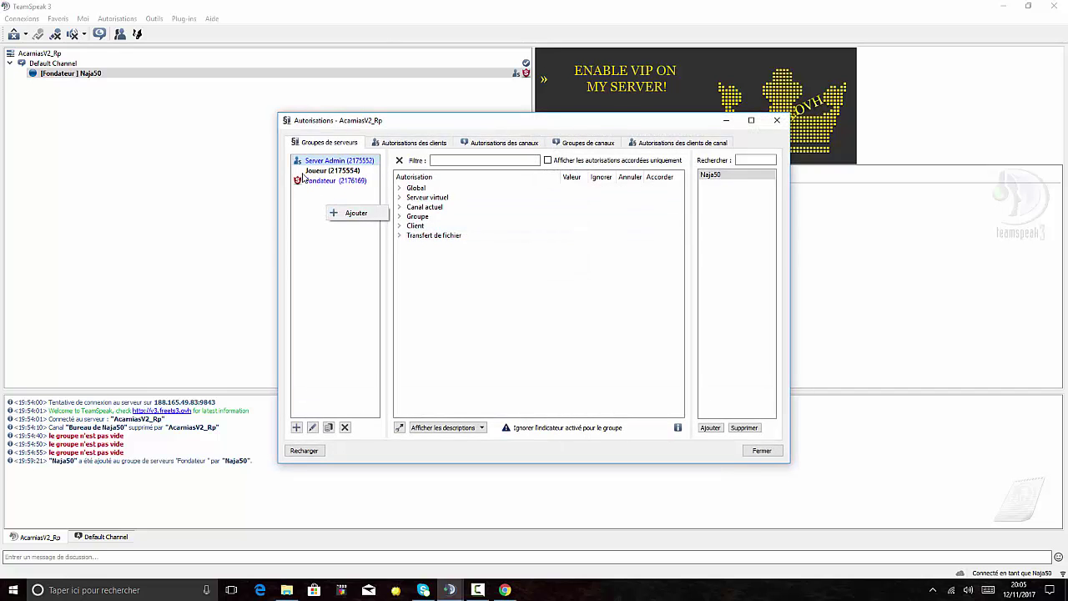
{"action": "left_click", "coordinate": [356, 213]}
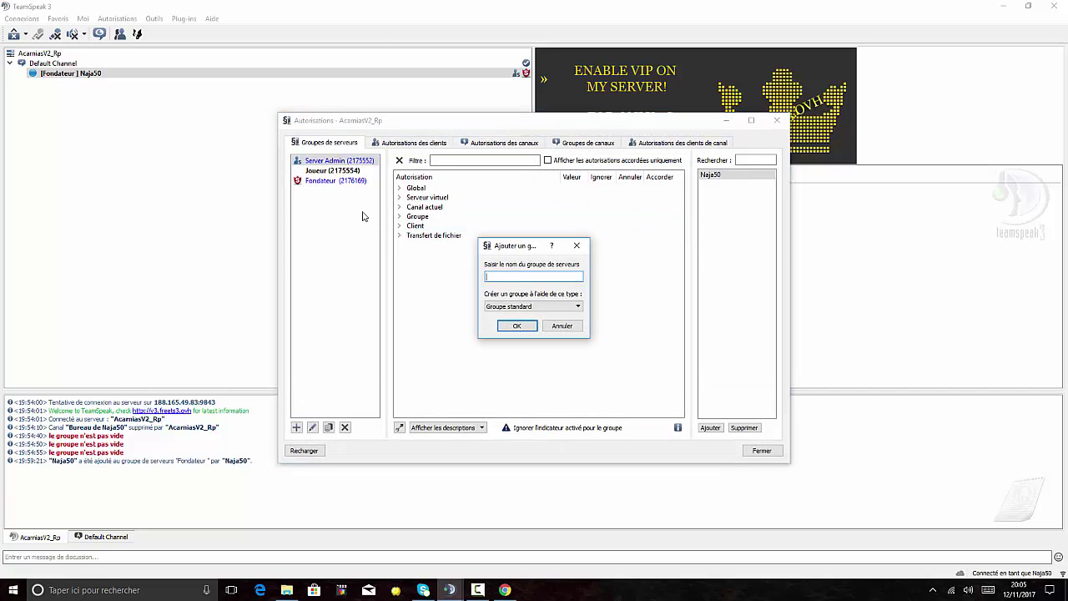
{"action": "type", "text": "Modérateur"}
{"action": "left_click", "coordinate": [518, 327]}
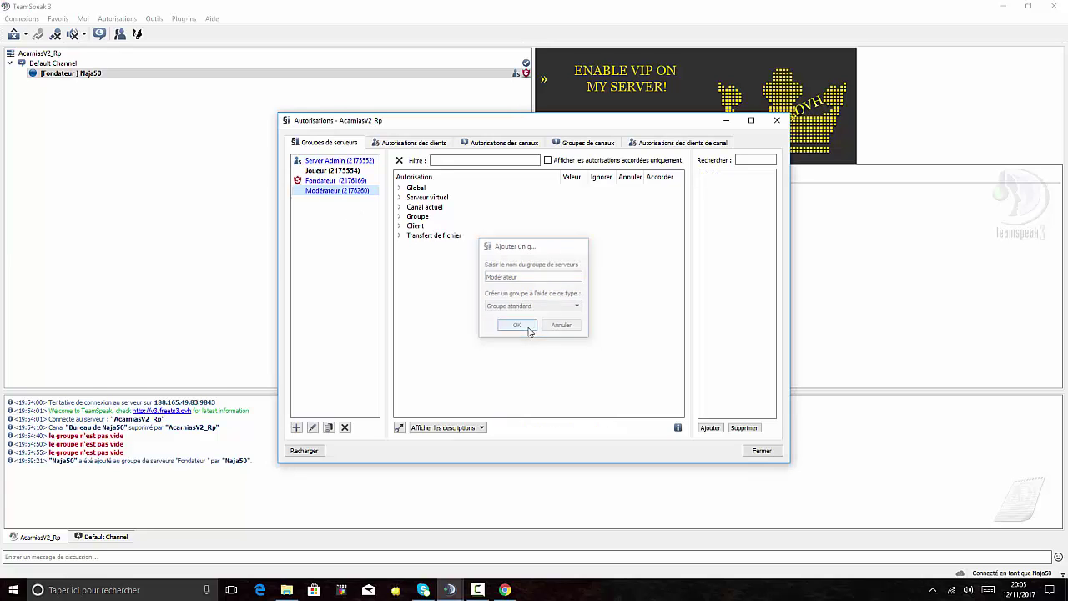
Define the Modérateur group with the Server Admin permission preset
{"action": "left_click", "coordinate": [399, 428]}
{"action": "left_click", "coordinate": [521, 161]}
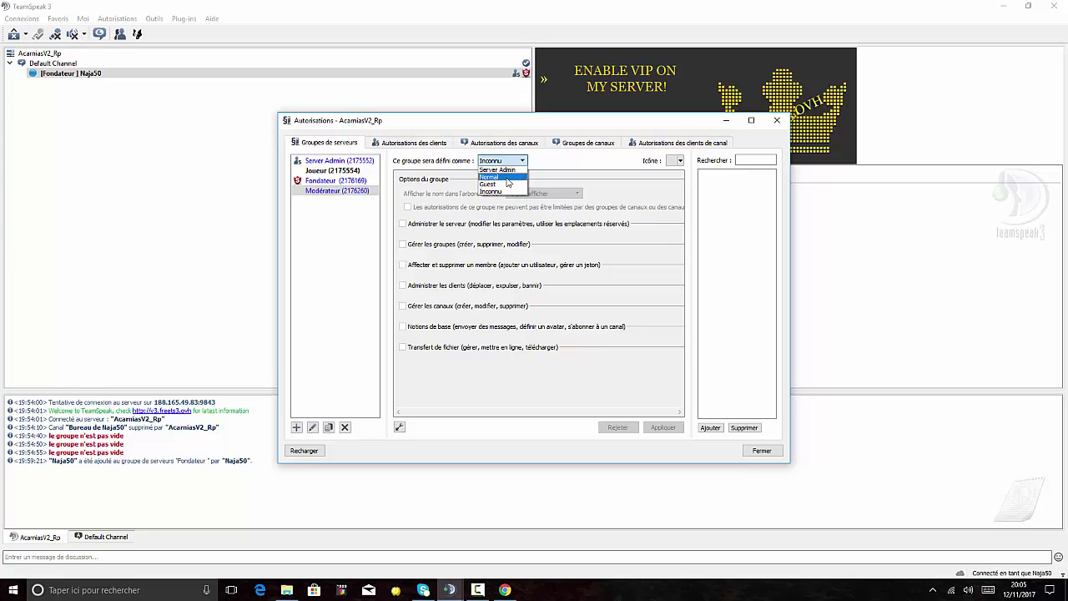
{"action": "left_click", "coordinate": [499, 169]}
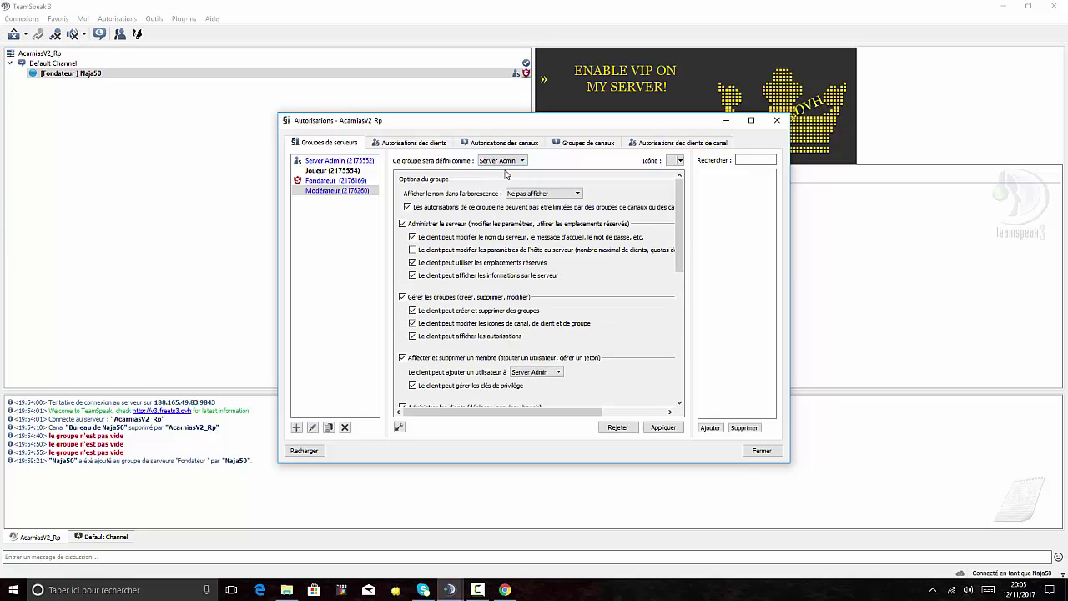
Set the Modérateur group's name display in the tree to Afficher avant le nom
{"action": "left_click", "coordinate": [543, 195]}
{"action": "left_click", "coordinate": [540, 202]}
{"action": "left_click", "coordinate": [501, 161]}
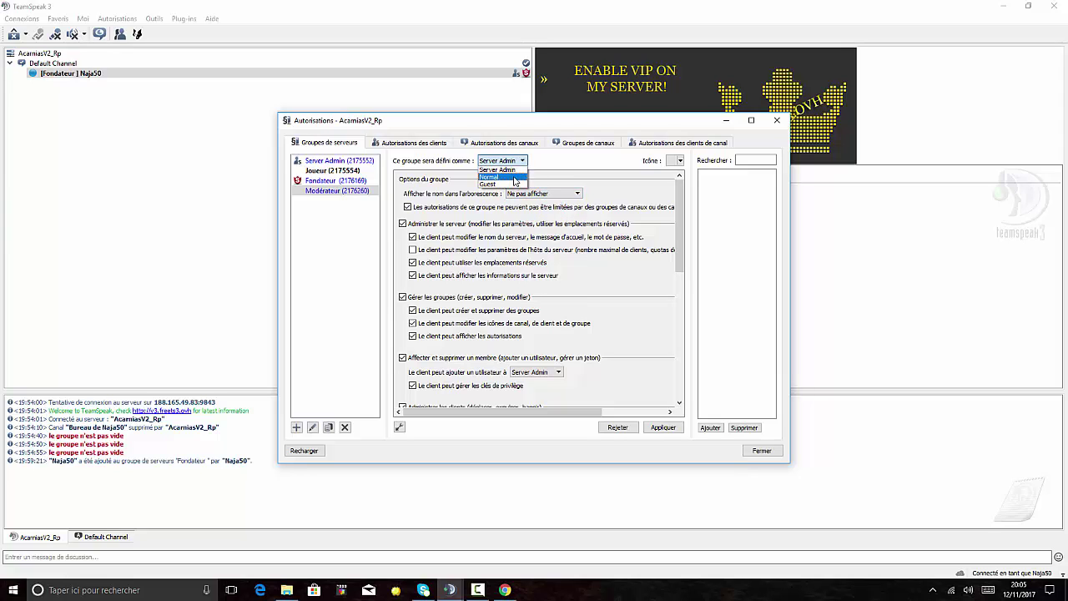
{"action": "left_click", "coordinate": [569, 195]}
{"action": "left_click", "coordinate": [575, 209]}
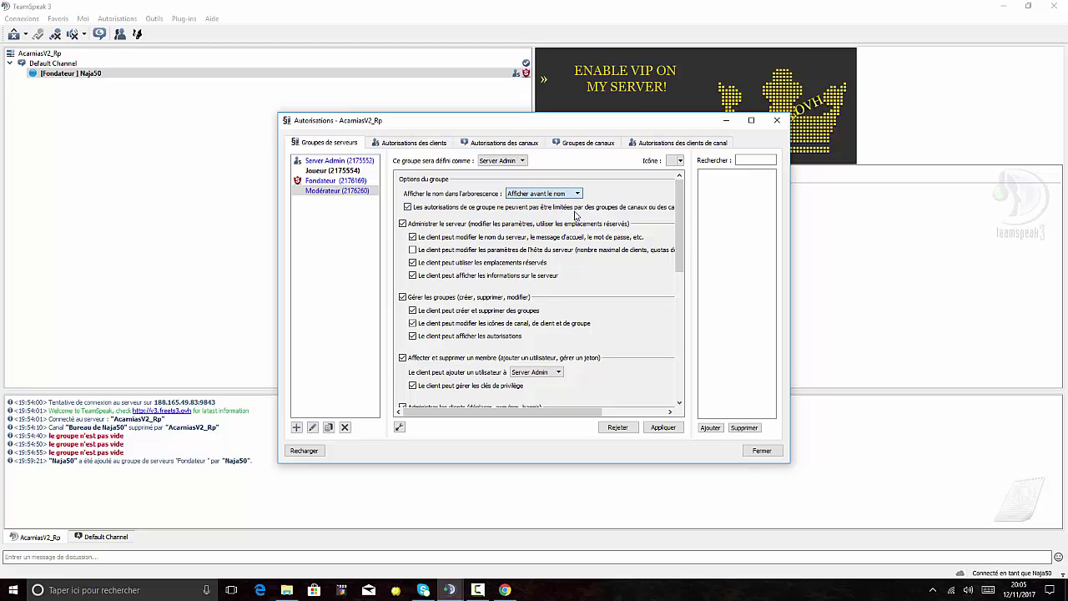
Upload the Moderator icon from the icon ts folder, assign it to the Modérateur group and close the permissions window
{"action": "left_click", "coordinate": [676, 161]}
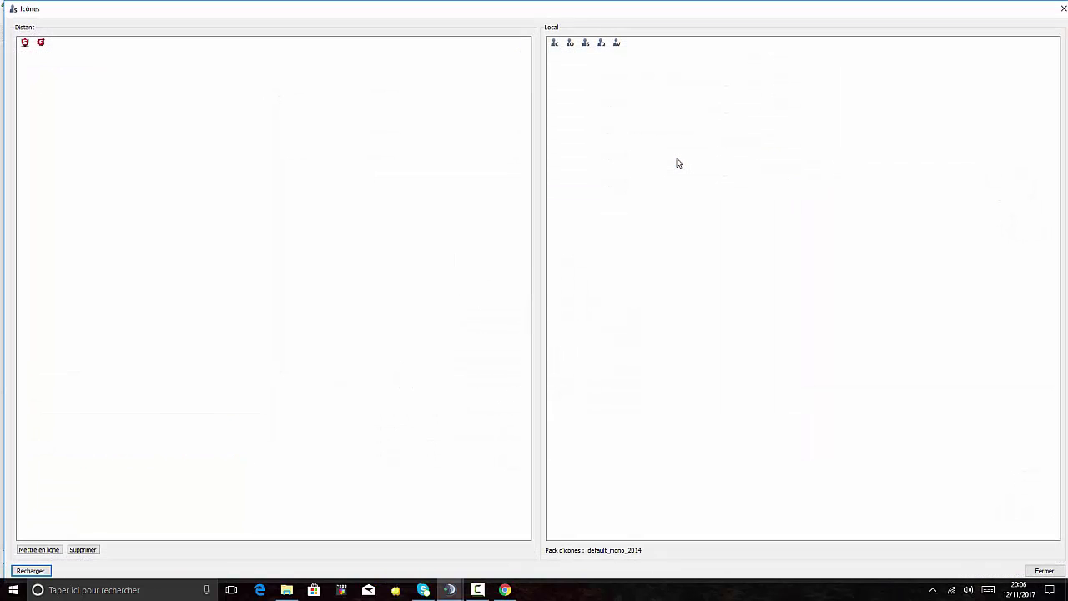
{"action": "left_click", "coordinate": [37, 549]}
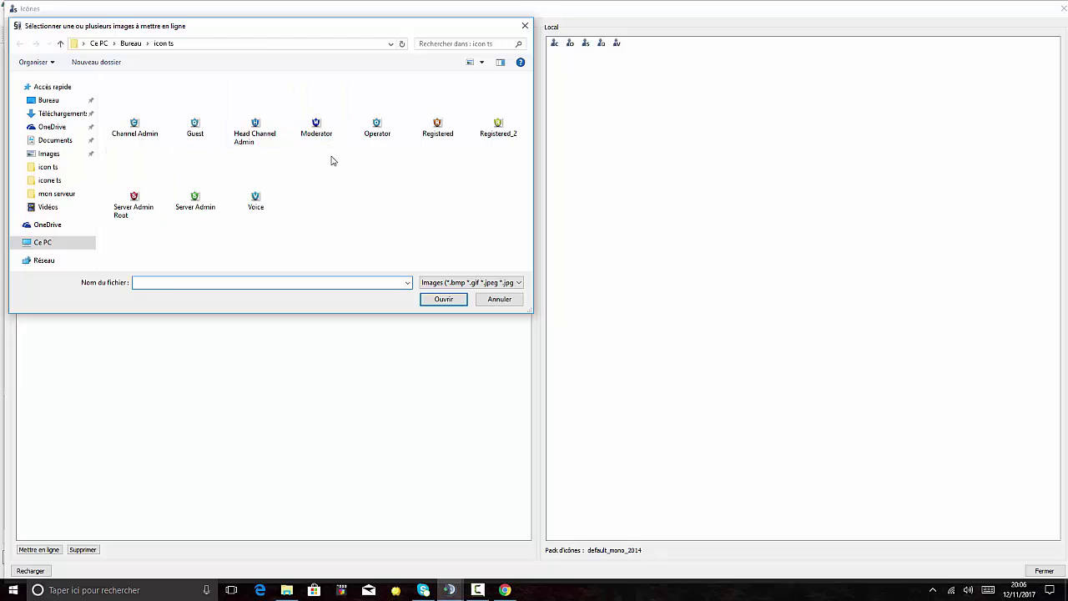
{"action": "left_click", "coordinate": [310, 133]}
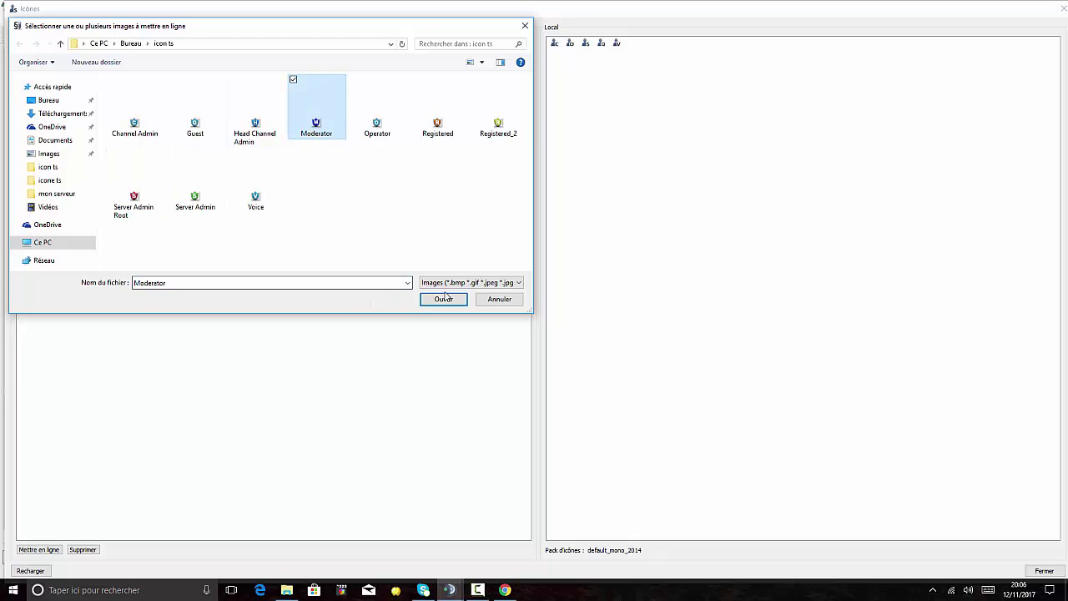
{"action": "left_click", "coordinate": [443, 298]}
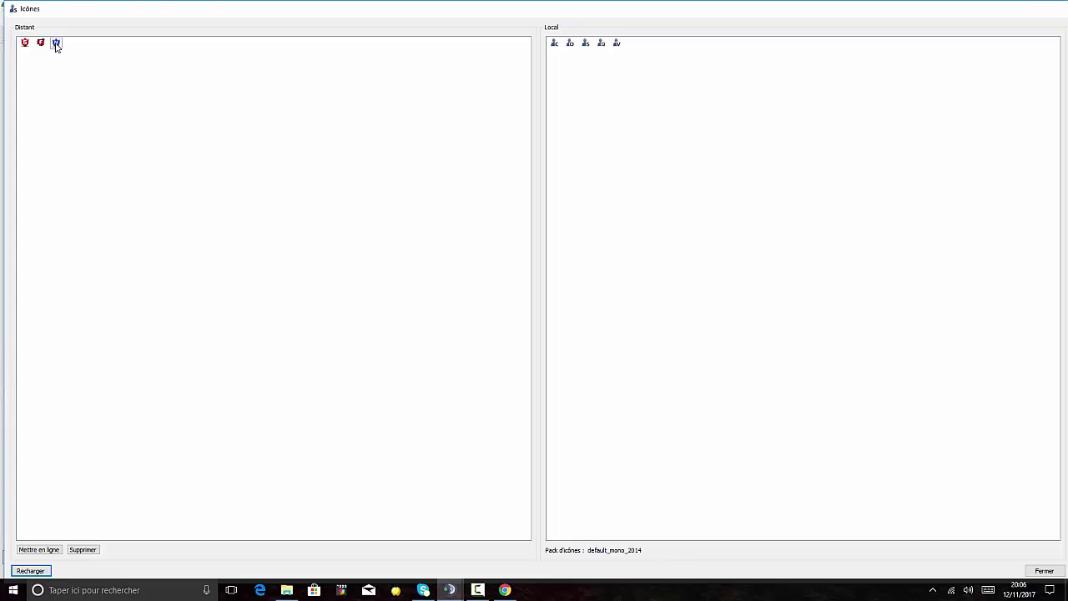
{"action": "double_click", "coordinate": [56, 41]}
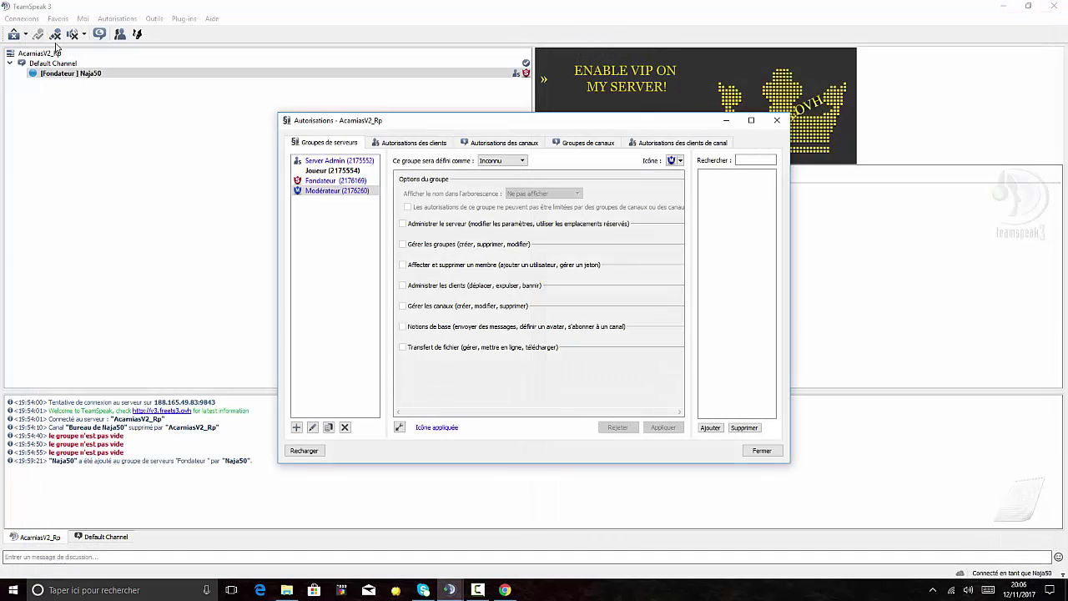
{"action": "left_click", "coordinate": [761, 451]}
Add the connected client to the Modérateur server group
{"action": "right_click", "coordinate": [74, 78]}
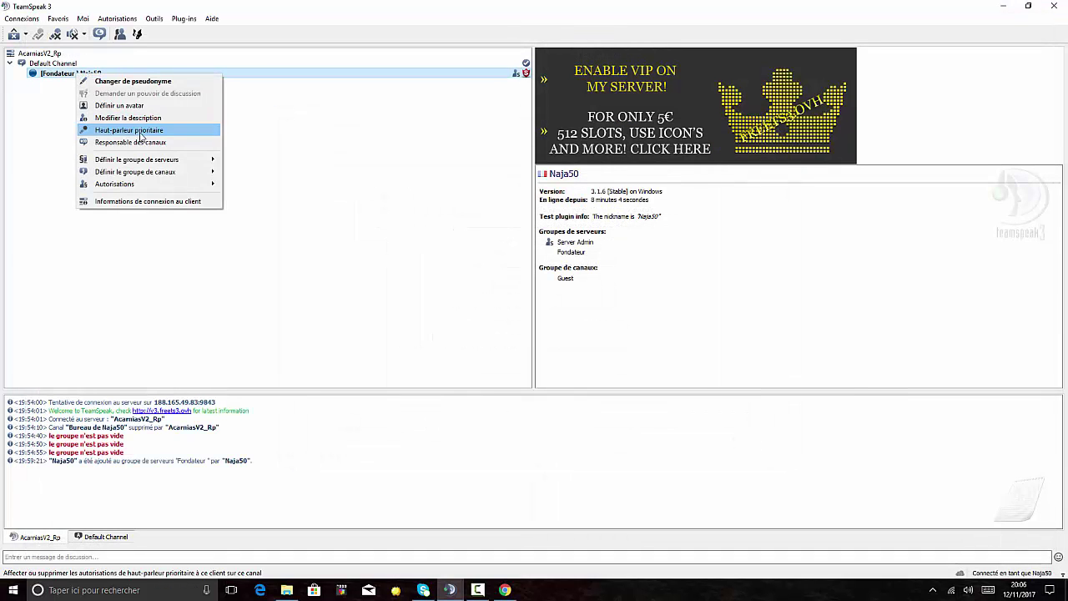
{"action": "mouse_move", "coordinate": [185, 165]}
{"action": "left_click", "coordinate": [269, 215]}
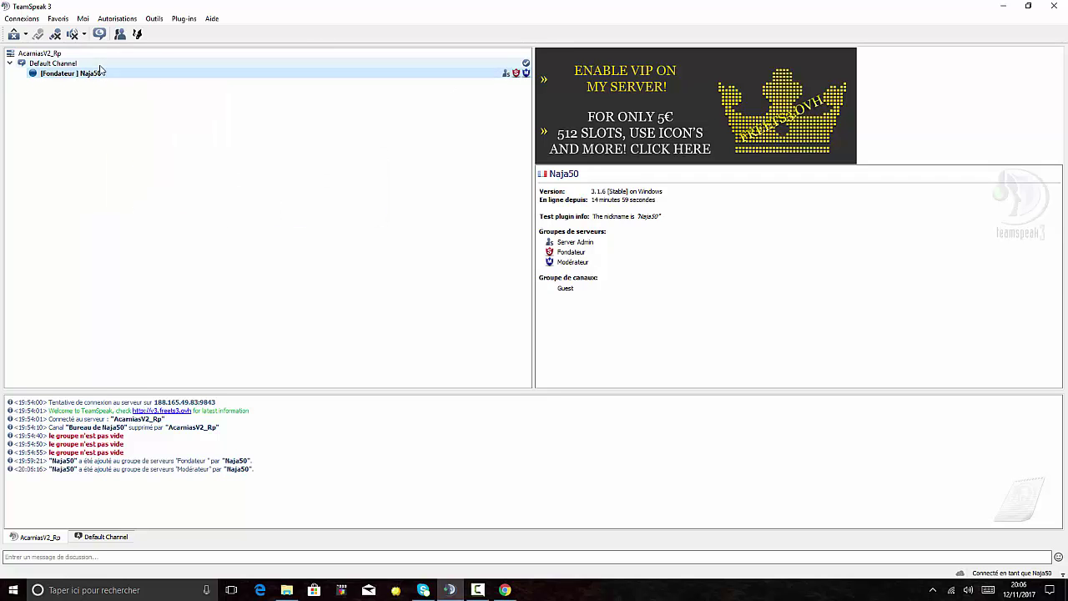
Define the Modérateur server group as Server Admin, show its name before the client name (Afficher avant le nom) and apply the permissions
{"action": "left_click", "coordinate": [131, 21]}
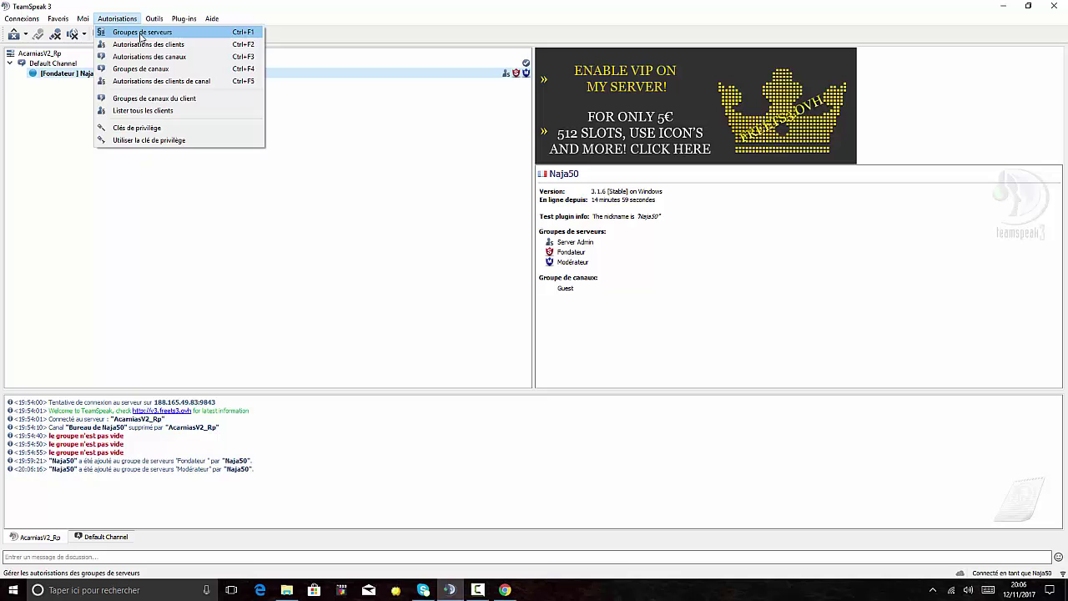
{"action": "left_click", "coordinate": [141, 33]}
{"action": "left_click", "coordinate": [336, 190]}
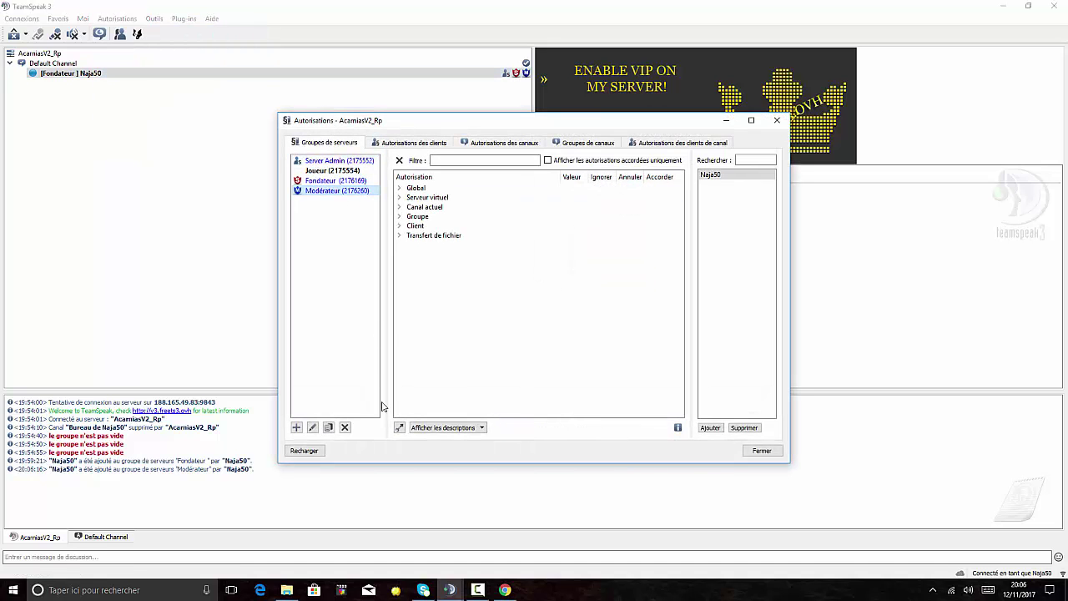
{"action": "left_click", "coordinate": [398, 428]}
{"action": "left_click", "coordinate": [519, 162]}
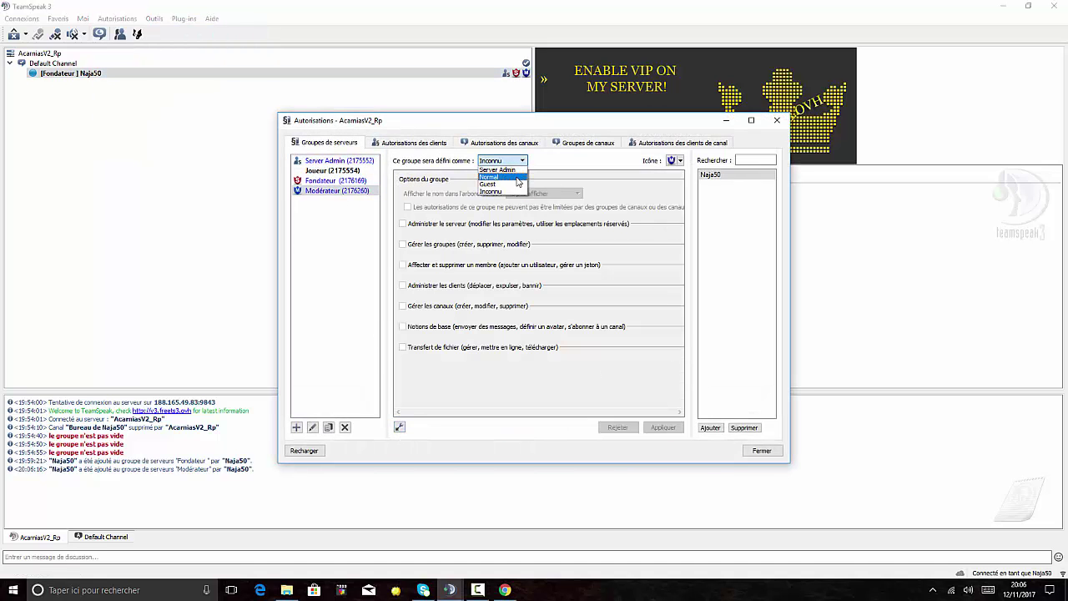
{"action": "left_click", "coordinate": [507, 169]}
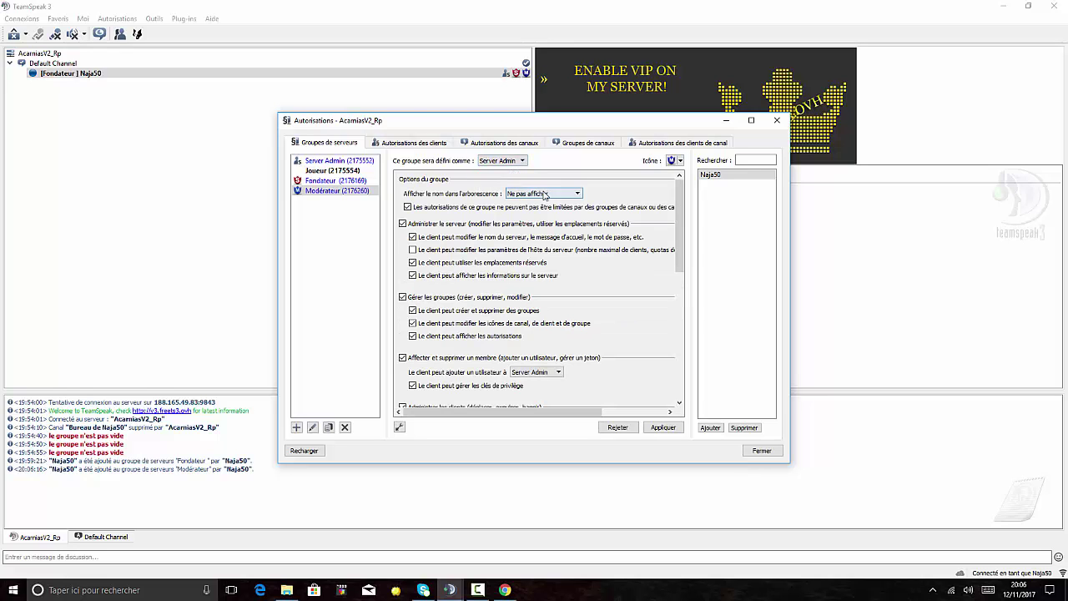
{"action": "left_click", "coordinate": [544, 193]}
{"action": "left_click", "coordinate": [551, 209]}
{"action": "left_click", "coordinate": [676, 429]}
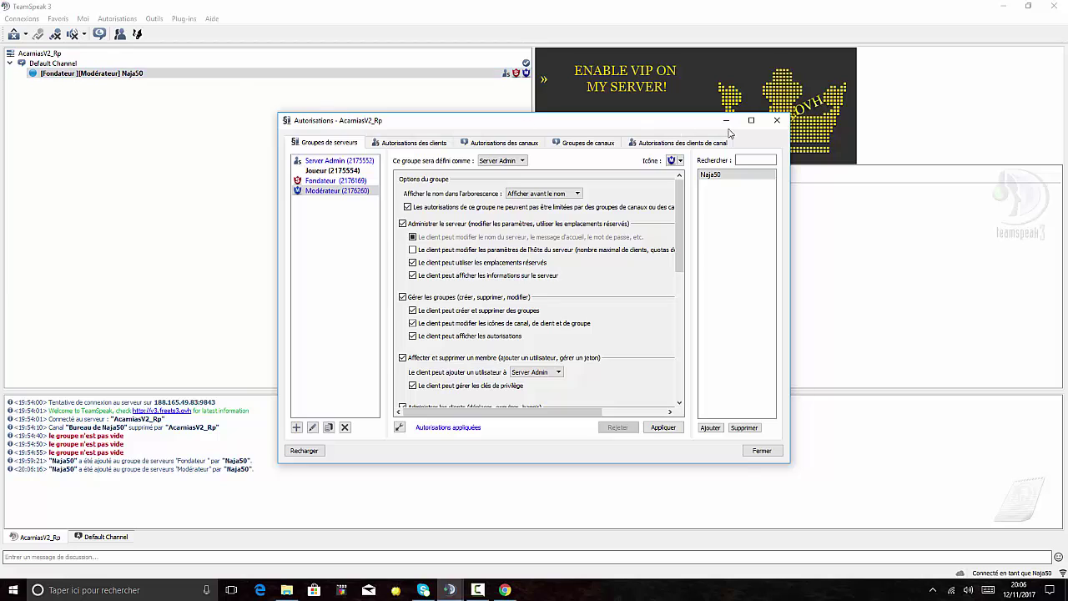
{"action": "left_click", "coordinate": [776, 121]}
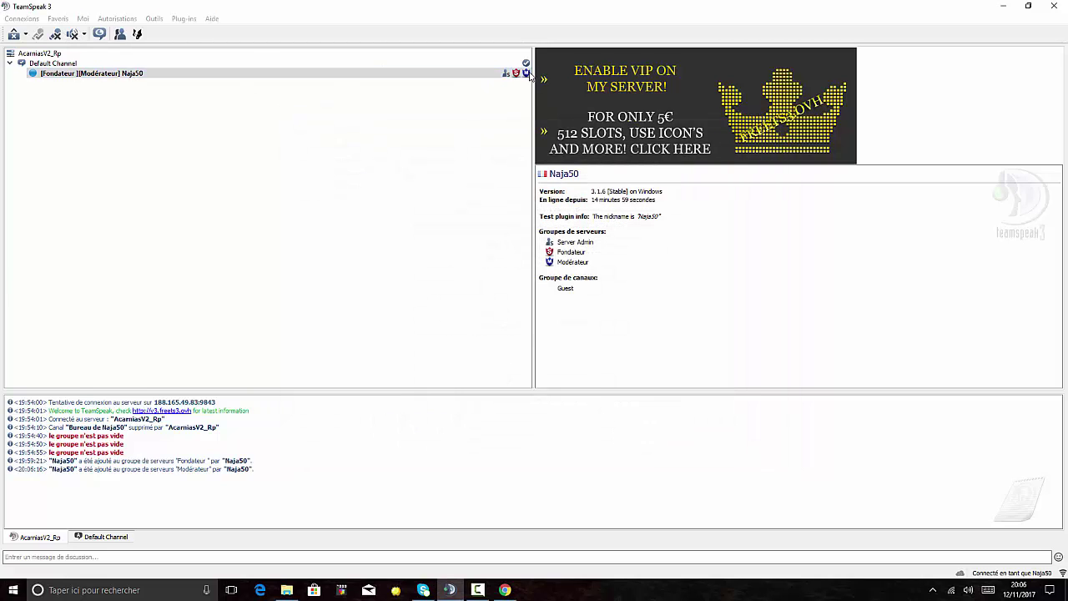
Start a new permanent channel named with Bureau, the client's nickname and Fondateur
{"action": "right_click", "coordinate": [54, 102]}
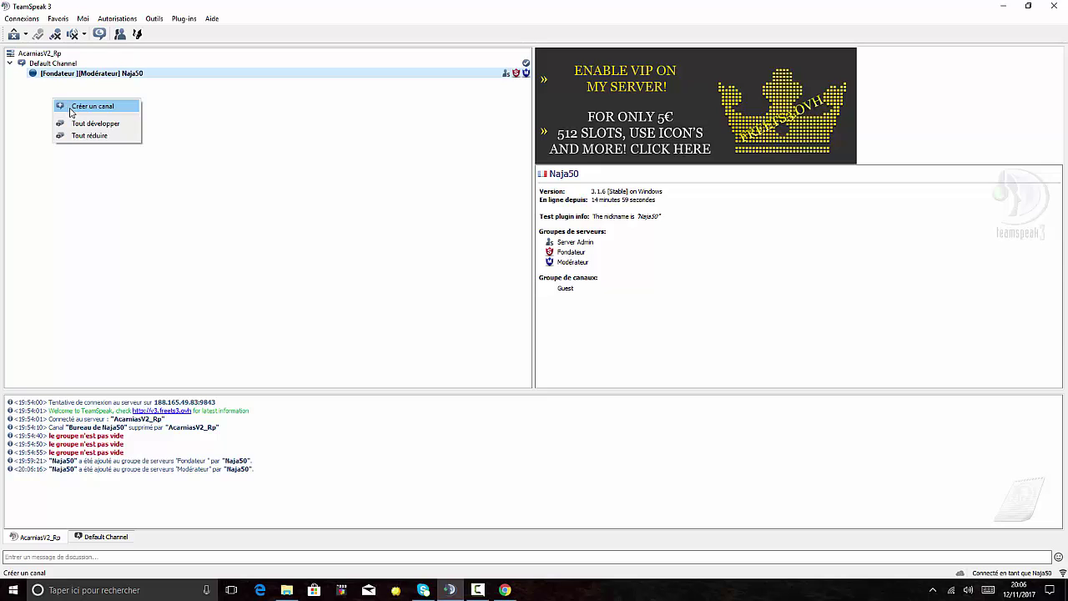
{"action": "left_click", "coordinate": [71, 107]}
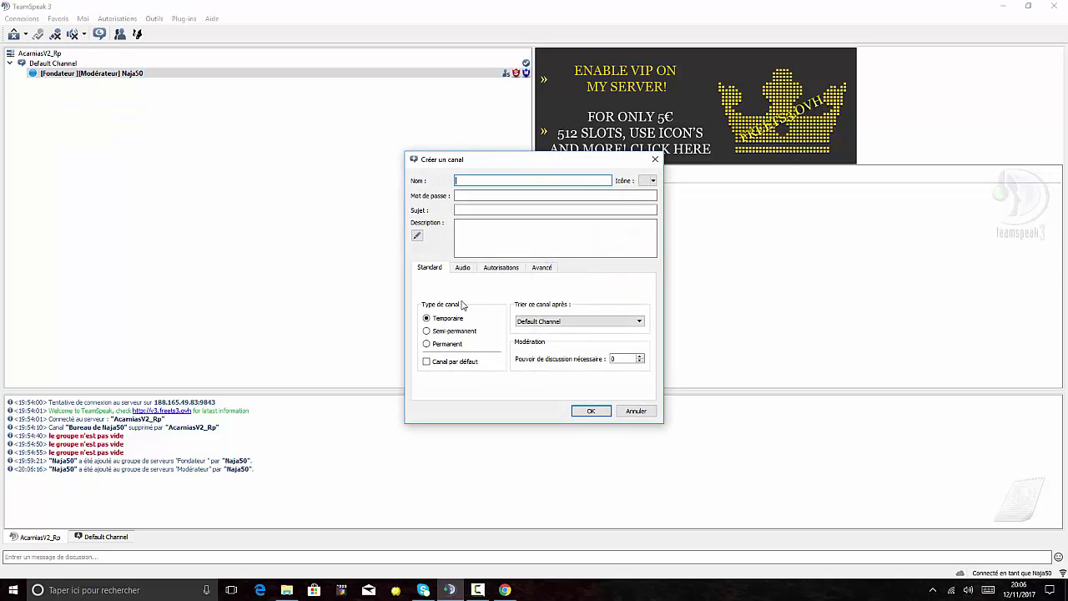
{"action": "left_click", "coordinate": [445, 348]}
{"action": "left_click", "coordinate": [446, 321]}
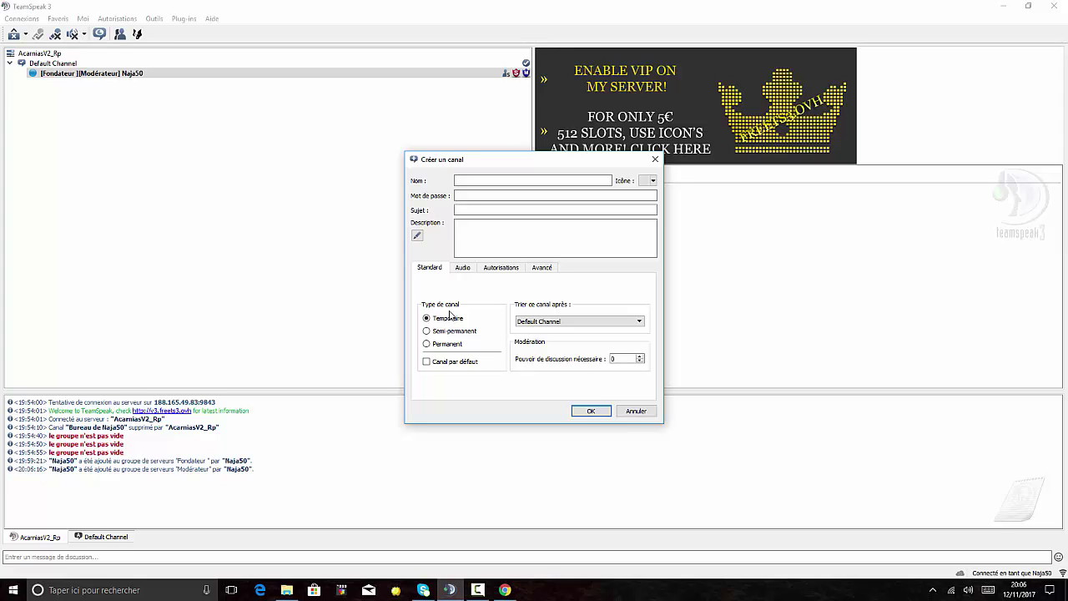
{"action": "left_click", "coordinate": [438, 343]}
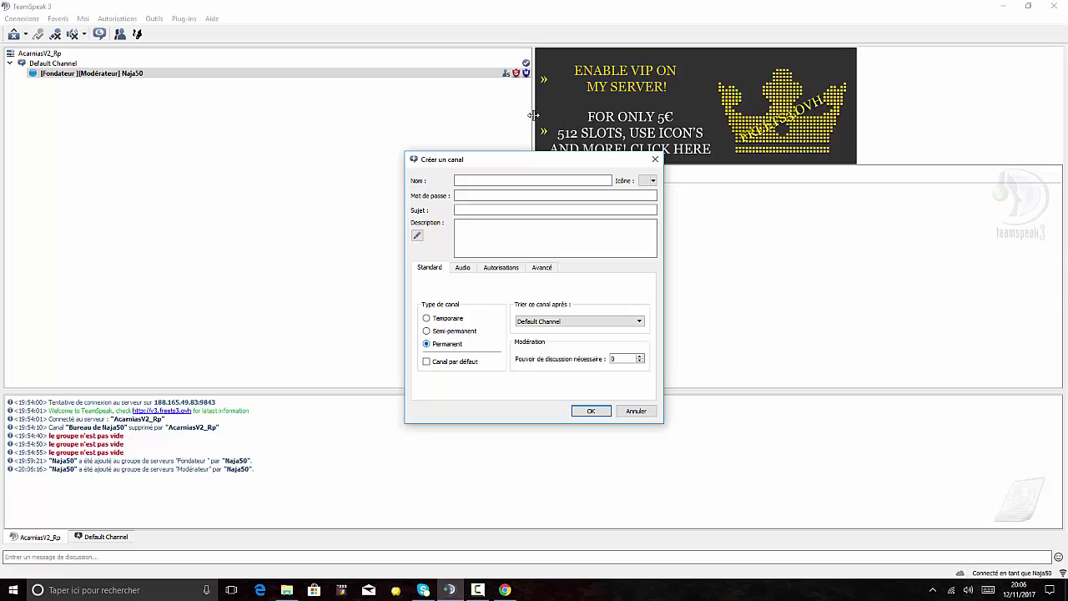
{"action": "left_click", "coordinate": [486, 180]}
{"action": "type", "text": "Bureau"}
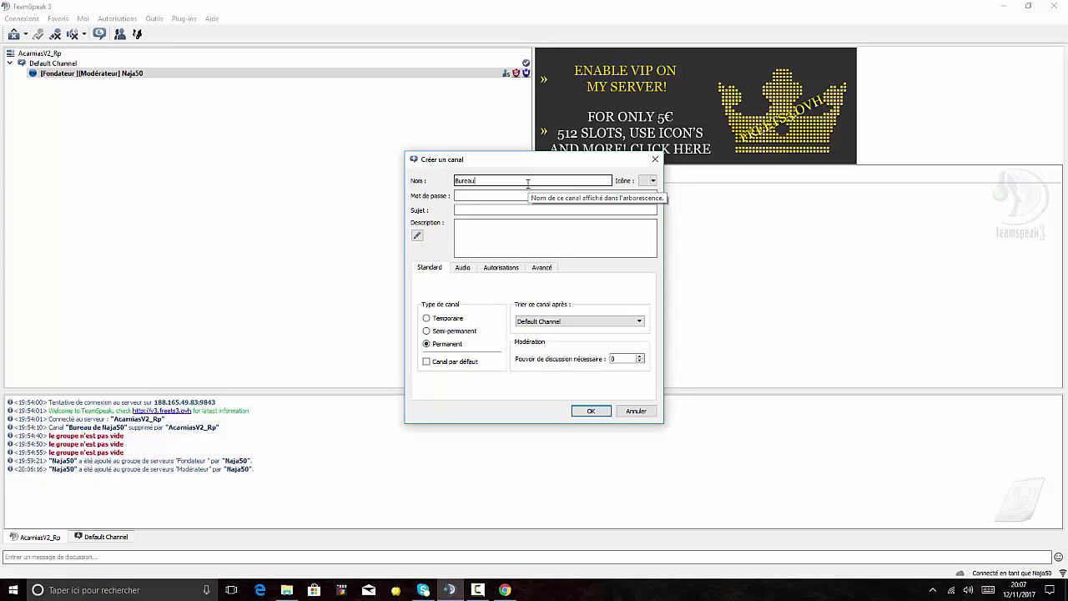
{"action": "type", "text": " Naja50 Fondateur"}
Give the new channel the red F icon from the server's uploaded icons
{"action": "left_click", "coordinate": [651, 180]}
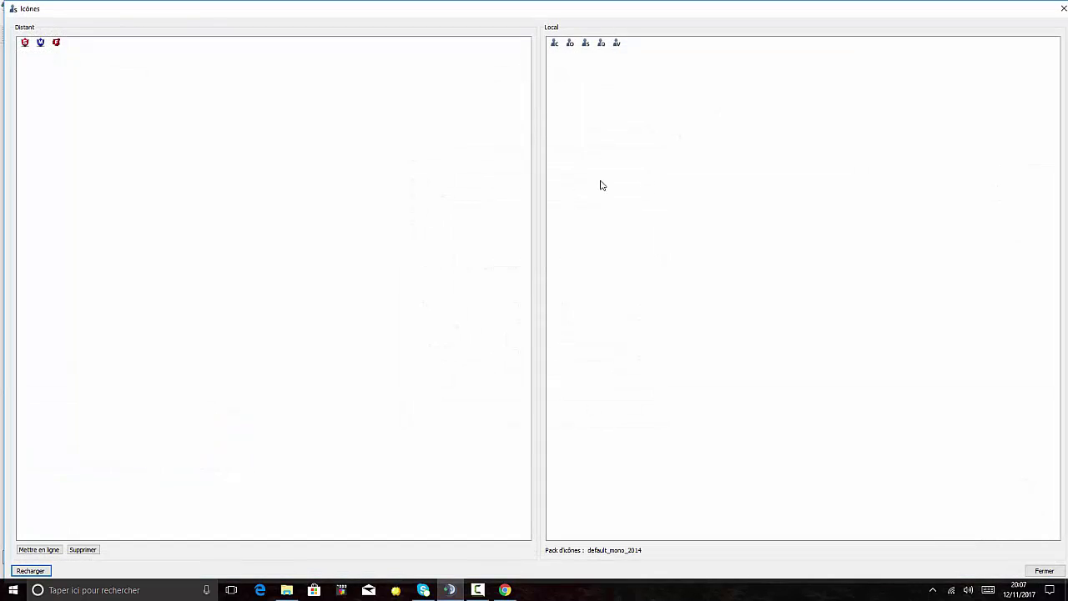
{"action": "left_click", "coordinate": [26, 45]}
{"action": "double_click", "coordinate": [55, 43]}
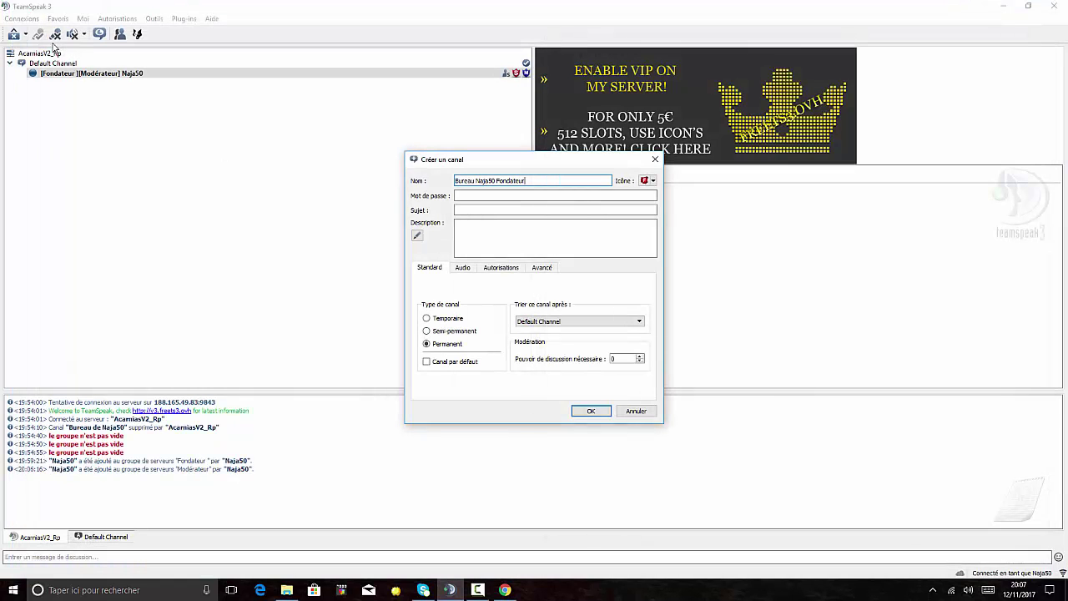
Set the required join power (Rejoindre) in the new channel's permissions and create the channel
{"action": "left_click", "coordinate": [499, 268]}
{"action": "left_click", "coordinate": [481, 308]}
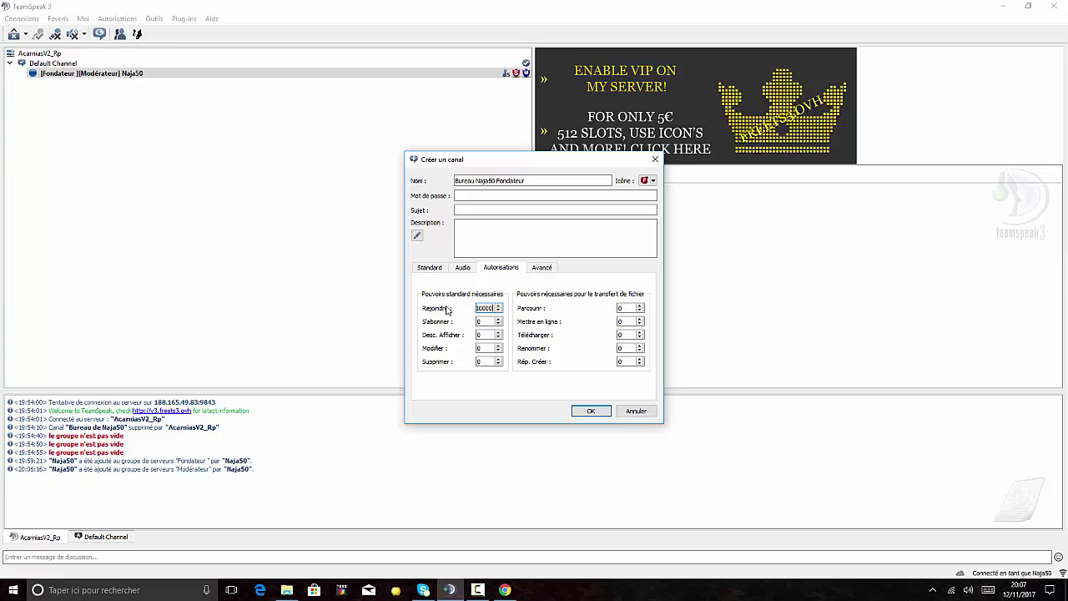
{"action": "key", "text": "Tab"}
{"action": "key", "text": "Tab"}
{"action": "key", "text": "Tab"}
{"action": "key", "text": "Tab"}
{"action": "key", "text": "BackSpace"}
{"action": "left_click", "coordinate": [590, 410]}
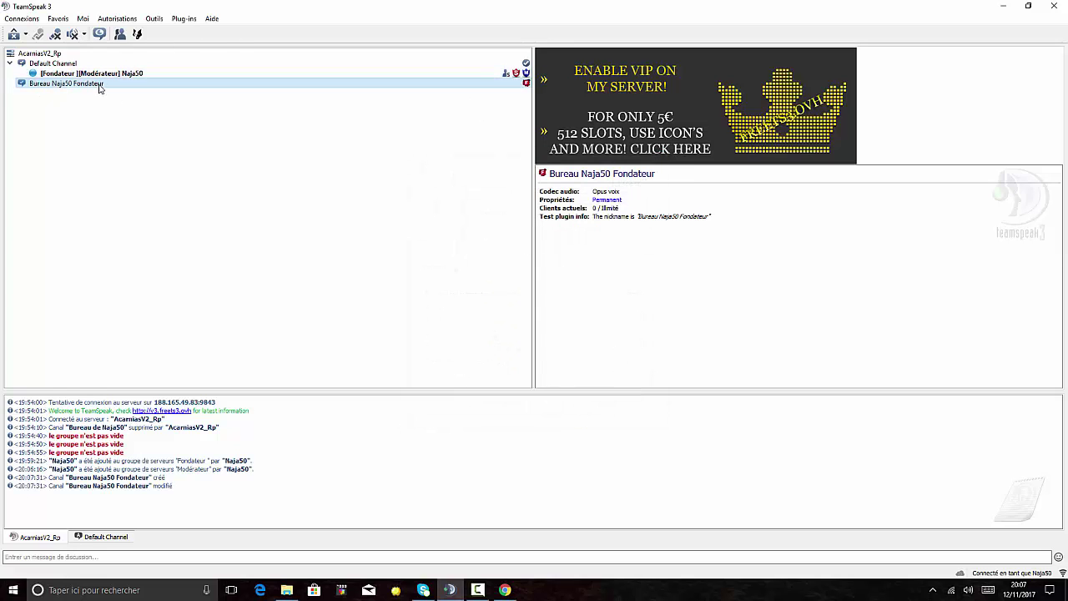
Edit the Default Channel and change its name to Bienvenu [AFK]
{"action": "right_click", "coordinate": [71, 64]}
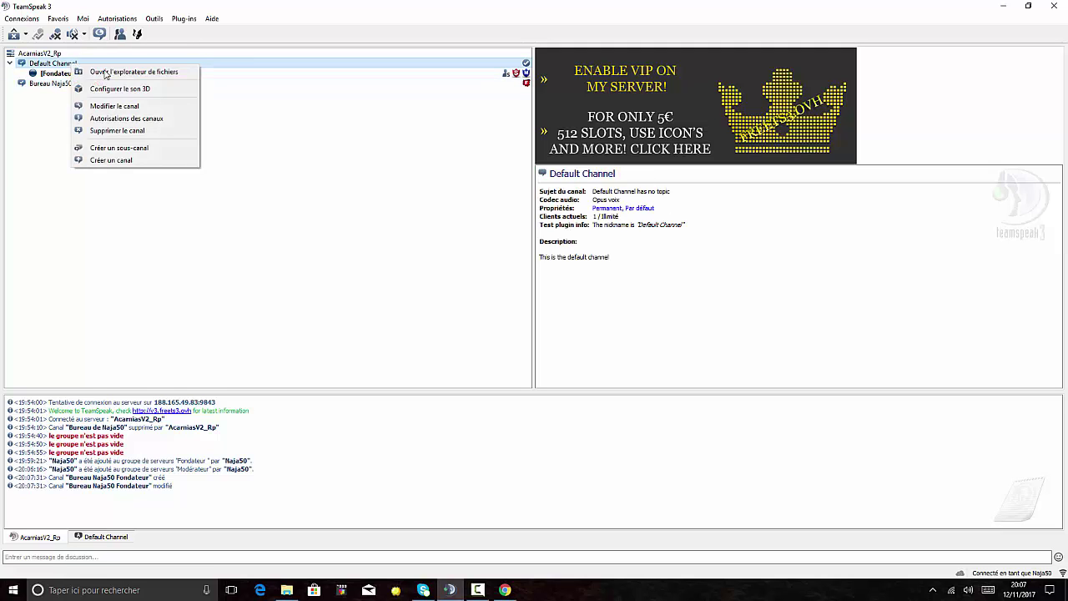
{"action": "left_click", "coordinate": [114, 106]}
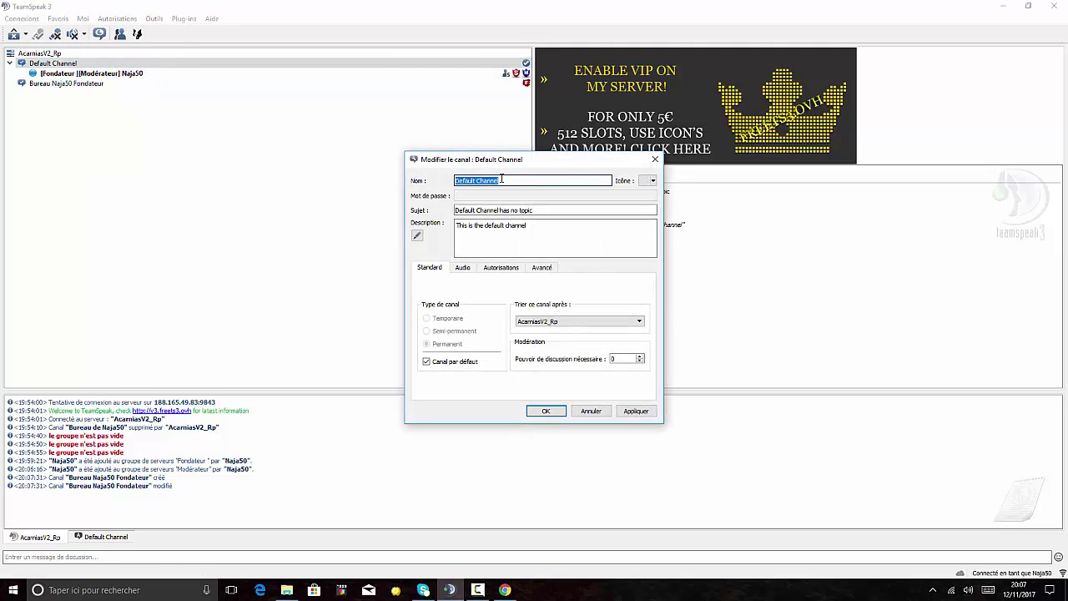
{"action": "key", "text": "BackSpace"}
{"action": "type", "text": "Bienvenu"}
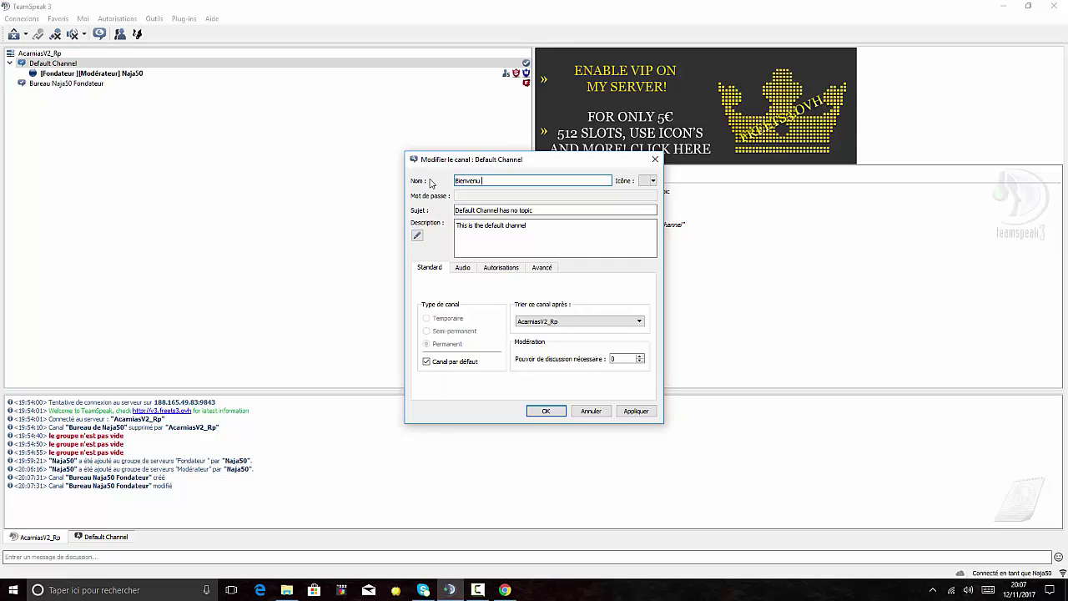
{"action": "type", "text": " [AFK]"}
Upload the Registered icon from the icon ts folder, assign it to the welcome channel and save the channel changes
{"action": "left_click", "coordinate": [652, 180]}
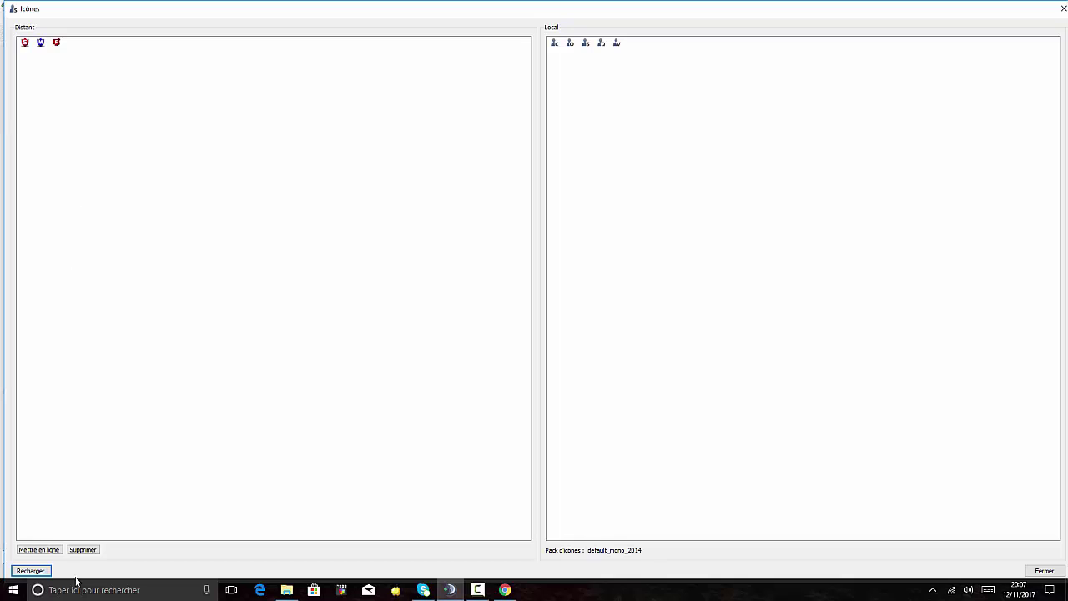
{"action": "left_click", "coordinate": [53, 550]}
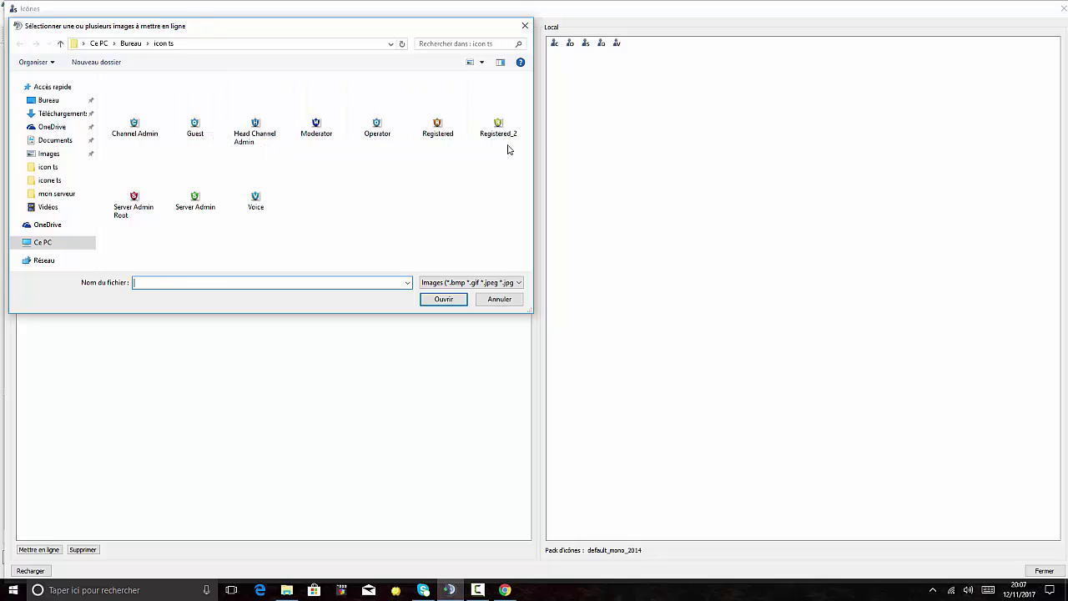
{"action": "left_click", "coordinate": [445, 135]}
{"action": "left_click", "coordinate": [456, 303]}
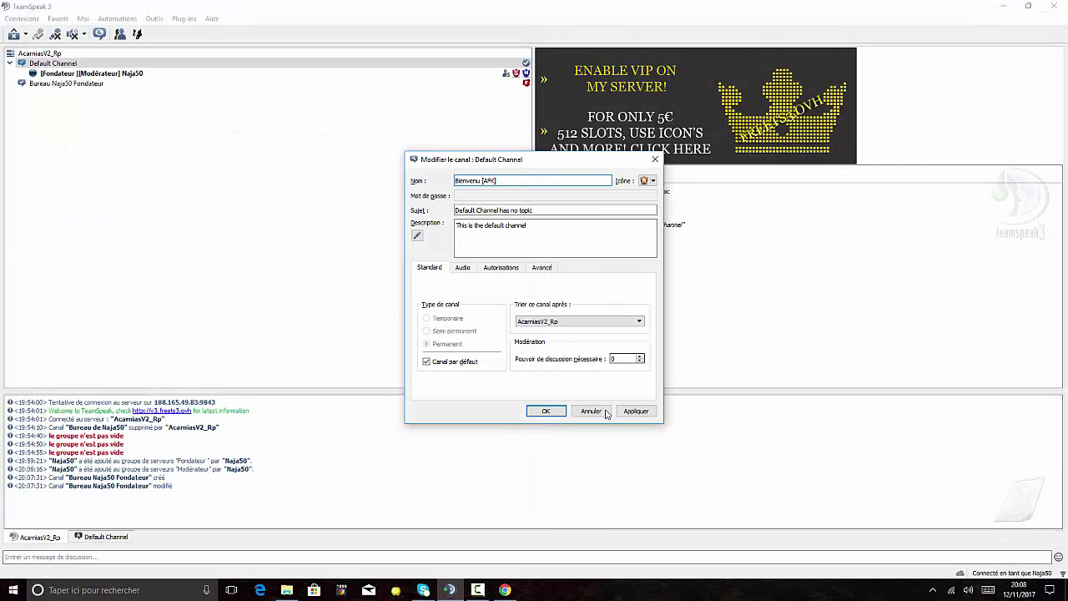
{"action": "left_click", "coordinate": [545, 411]}
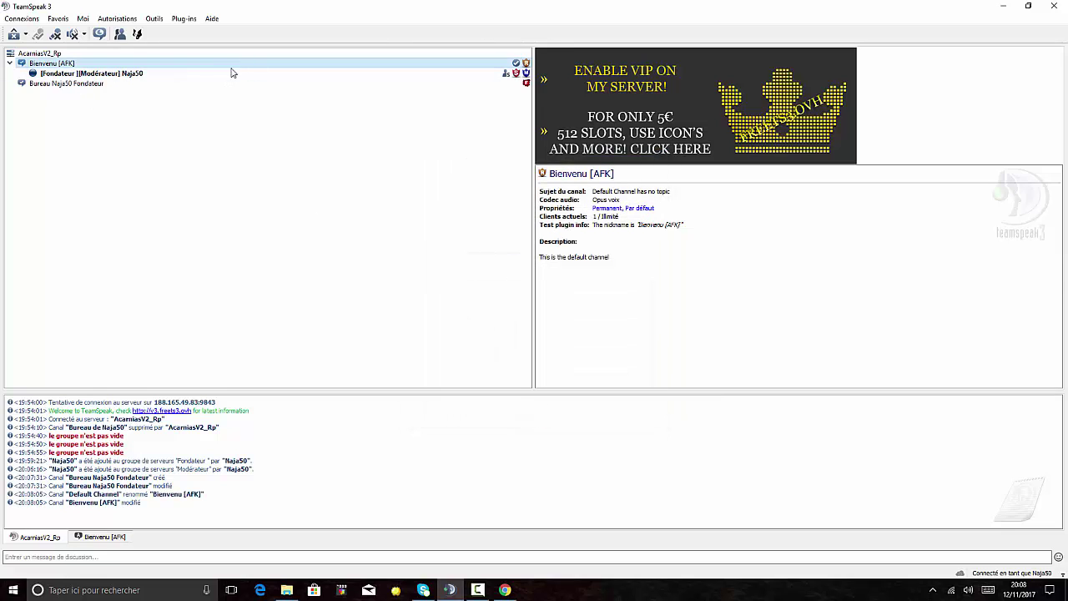
Move into the founder's Bureau channel
{"action": "double_click", "coordinate": [91, 82]}
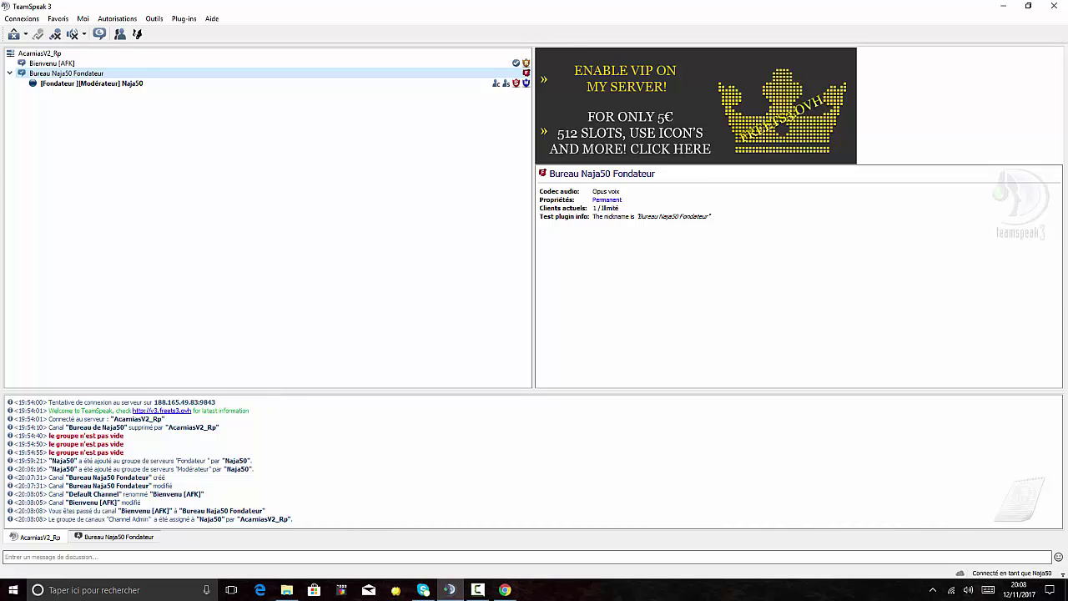
{"action": "left_click", "coordinate": [505, 590]}
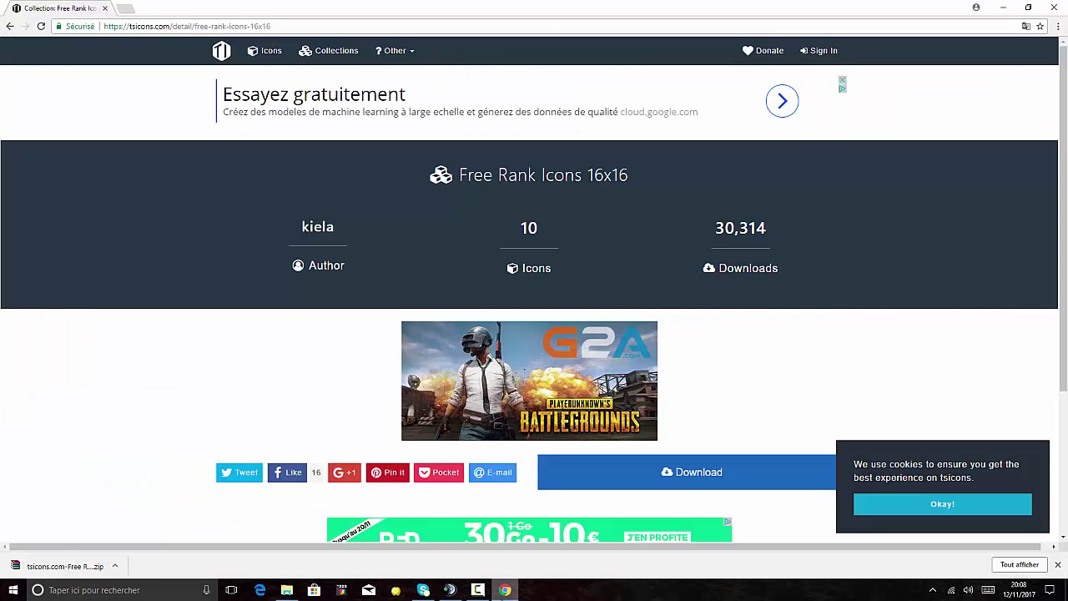
{"action": "left_click", "coordinate": [504, 590]}
{"action": "left_click", "coordinate": [486, 591]}
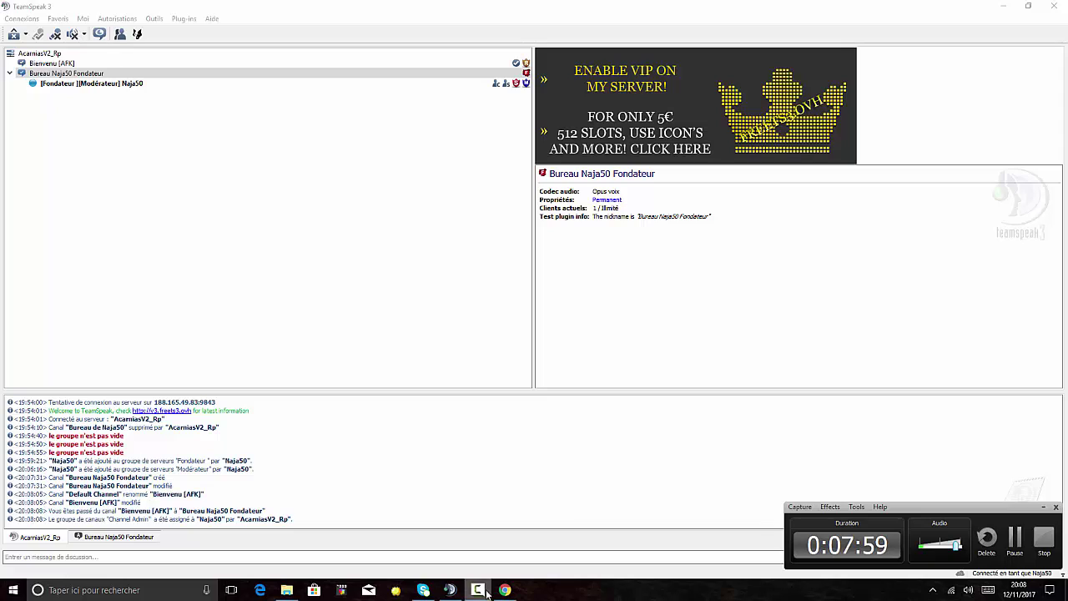
{"action": "left_click", "coordinate": [486, 591]}
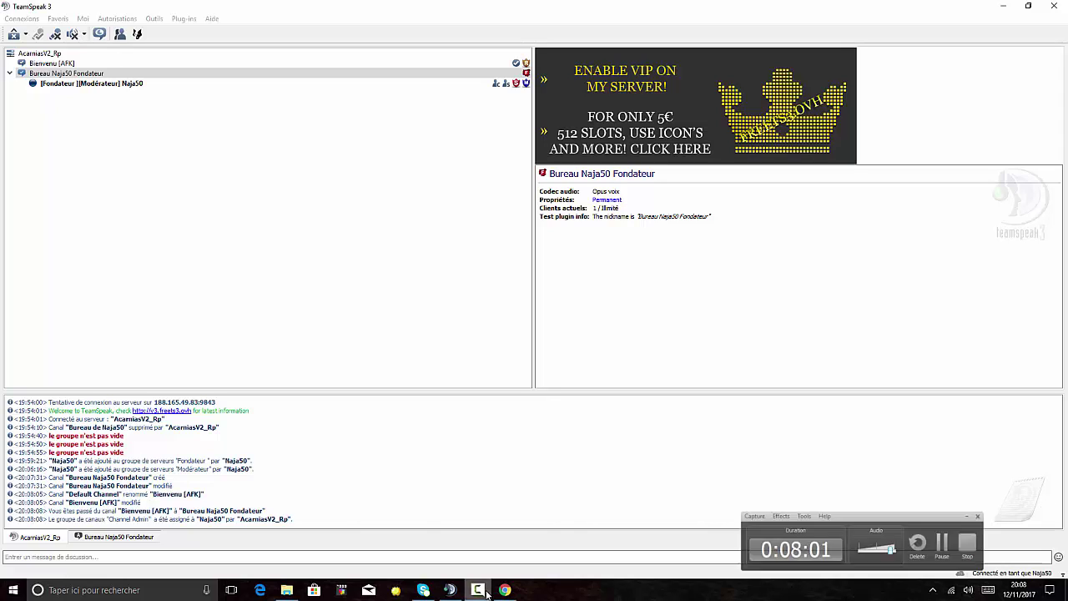
Start creating a new channel below the founder's office channel and name it Joueur #1
{"action": "right_click", "coordinate": [78, 118]}
{"action": "left_click", "coordinate": [85, 132]}
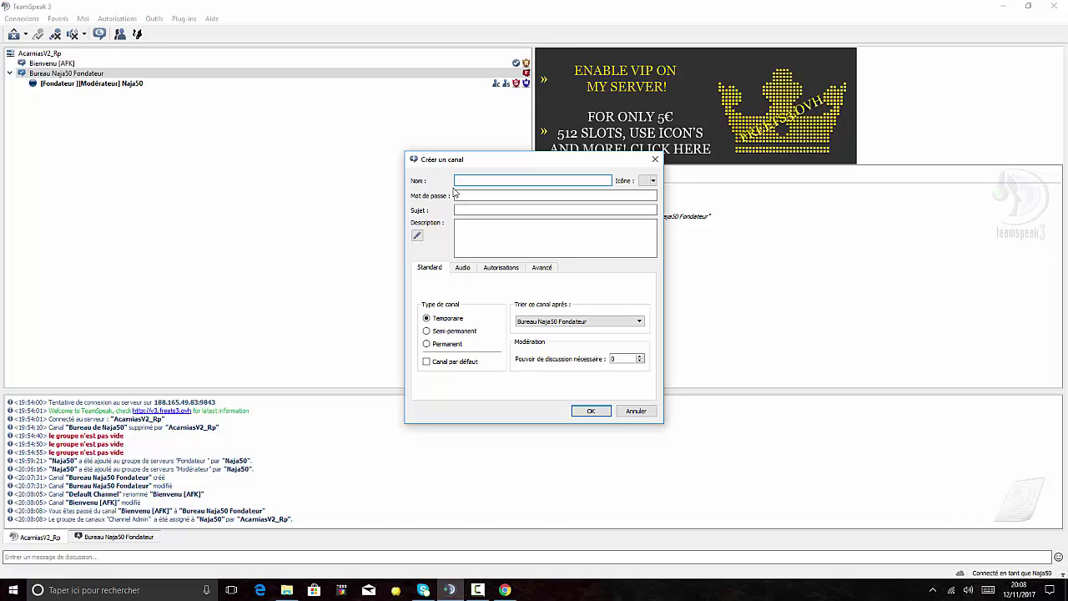
{"action": "type", "text": "Joueur"}
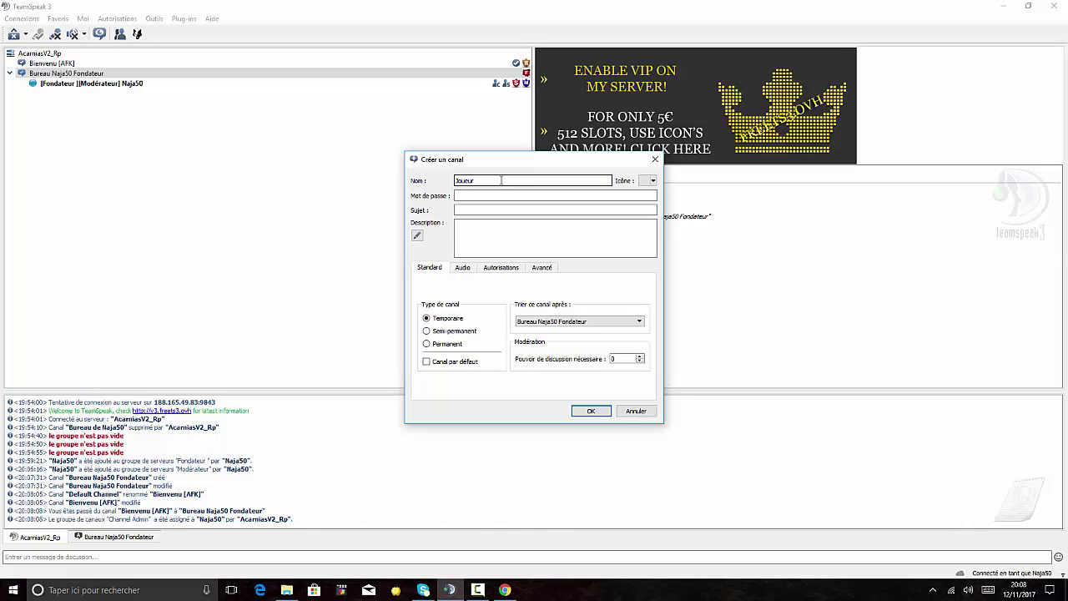
{"action": "key", "text": "BackSpace"}
{"action": "key", "text": "BackSpace"}
{"action": "type", "text": "#1"}
Upload the Moderator icon from the icon ts folder and assign the blue moderator icon to the new channel
{"action": "left_click", "coordinate": [653, 181]}
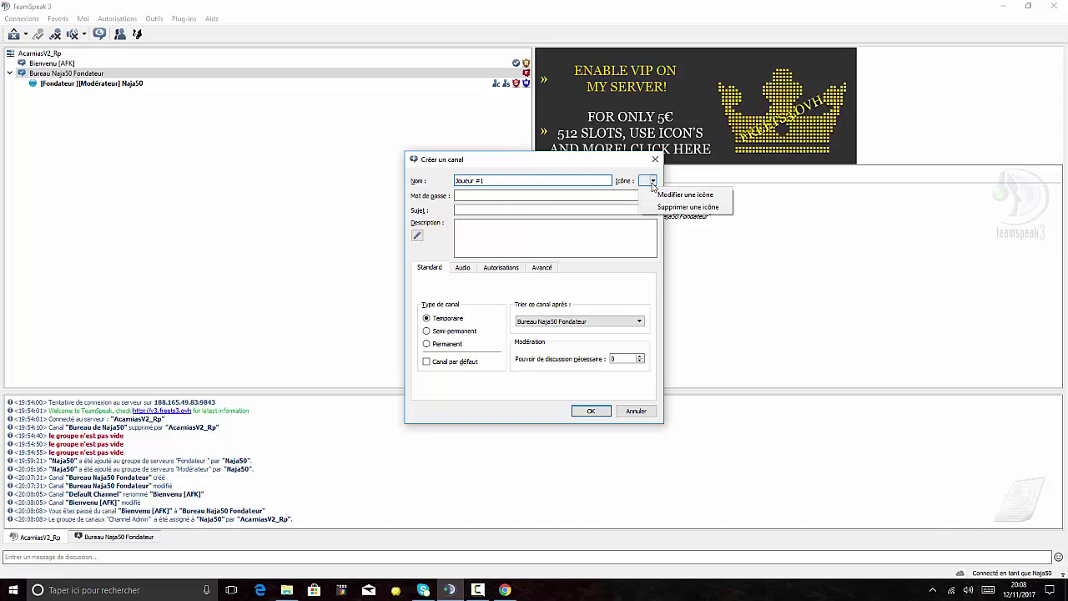
{"action": "left_click", "coordinate": [692, 200]}
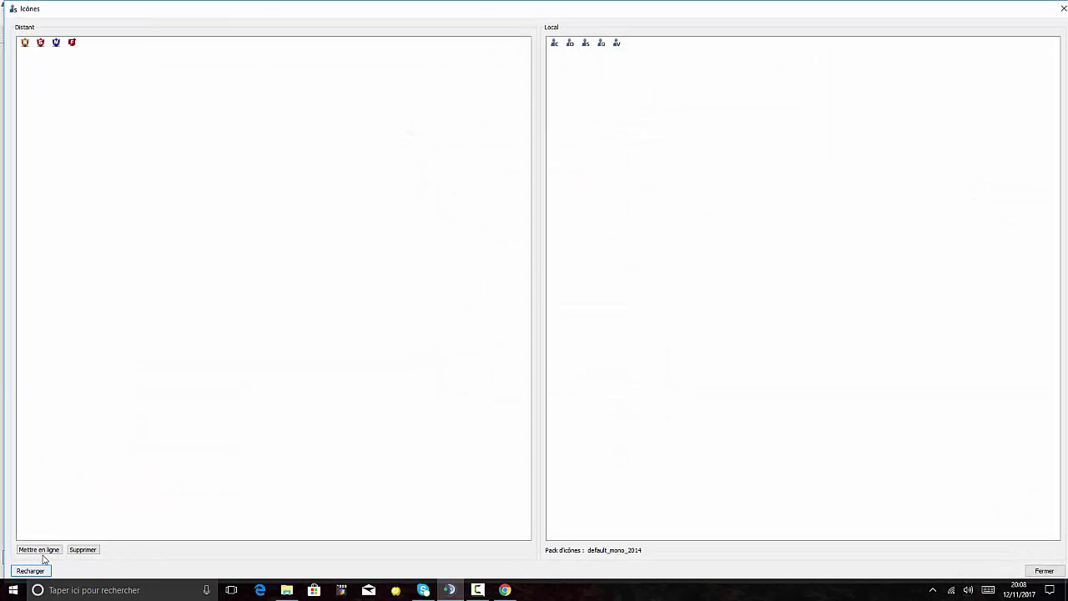
{"action": "left_click", "coordinate": [46, 550]}
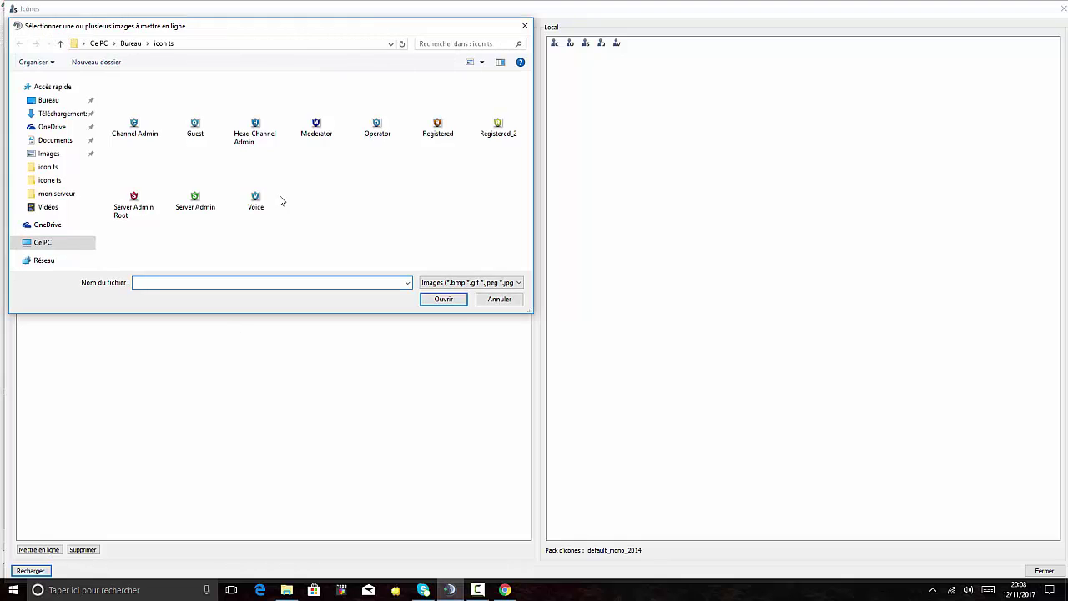
{"action": "double_click", "coordinate": [325, 127]}
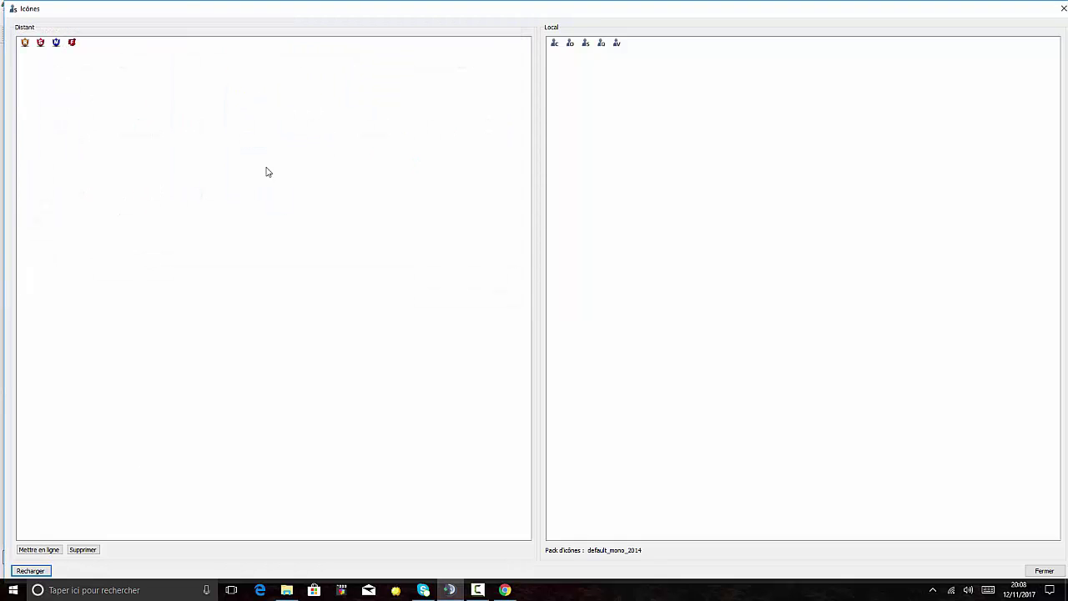
{"action": "double_click", "coordinate": [56, 43]}
Change the new channel's name to Modo #1 and make the channel permanent
{"action": "triple_click", "coordinate": [475, 184]}
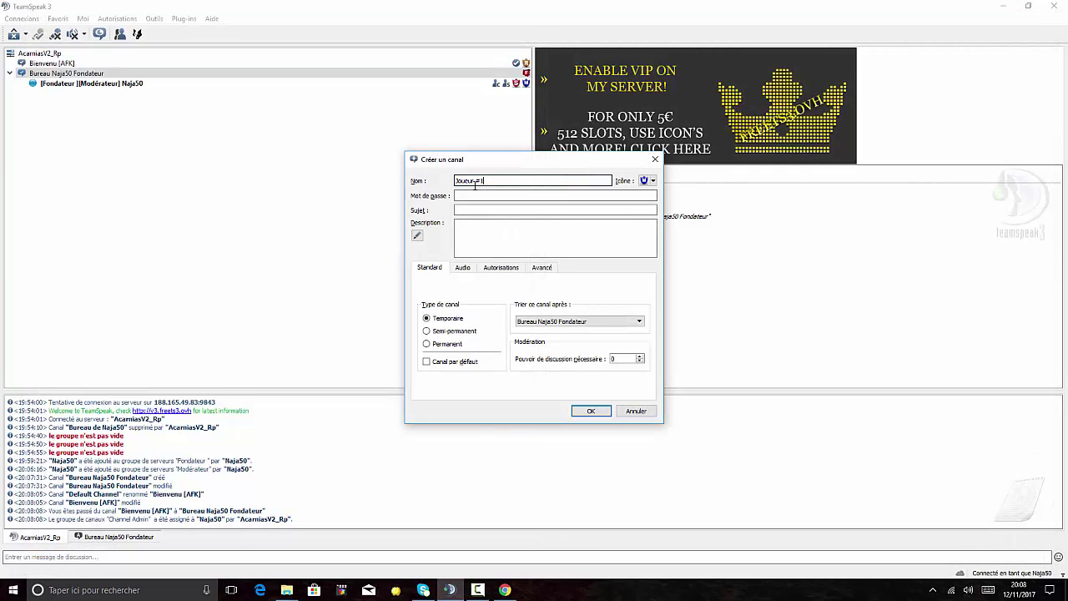
{"action": "left_click_drag", "start_coordinate": [432, 176], "coordinate": [429, 177]}
{"action": "key", "text": "BackSpace"}
{"action": "type", "text": "M"}
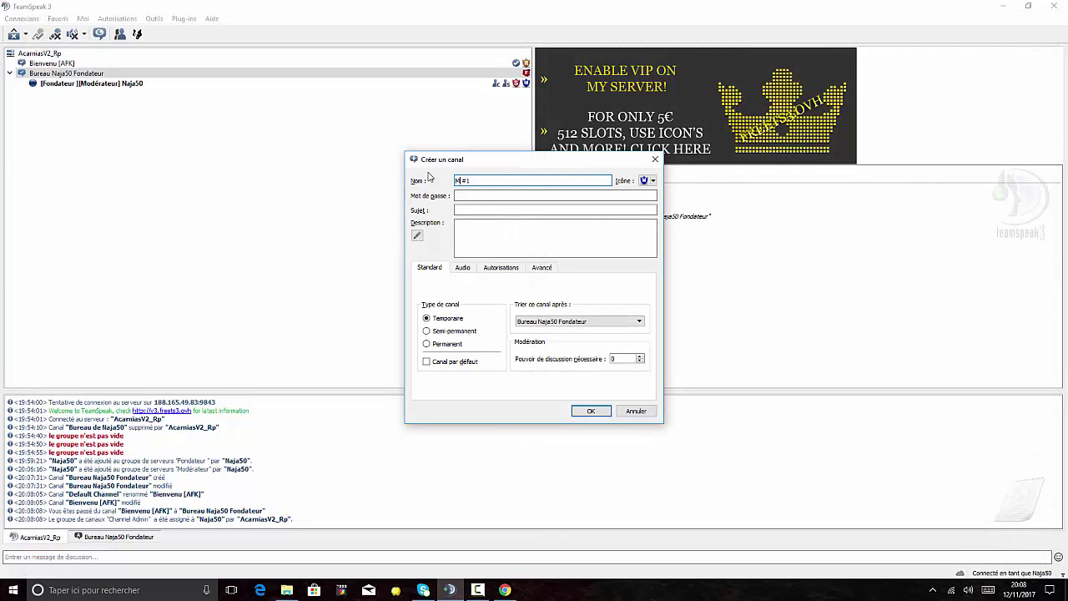
{"action": "type", "text": "odo"}
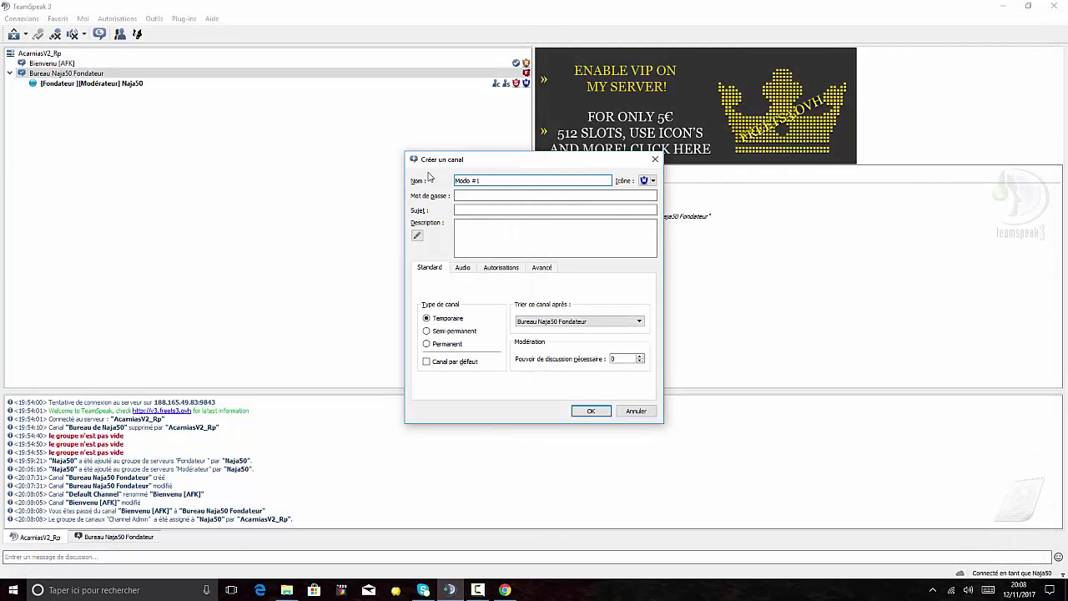
{"action": "left_click", "coordinate": [429, 345]}
Set the channel's required powers to 10000 for Rejoindre and 1 for Supprimer, and create the channel
{"action": "left_click", "coordinate": [471, 271]}
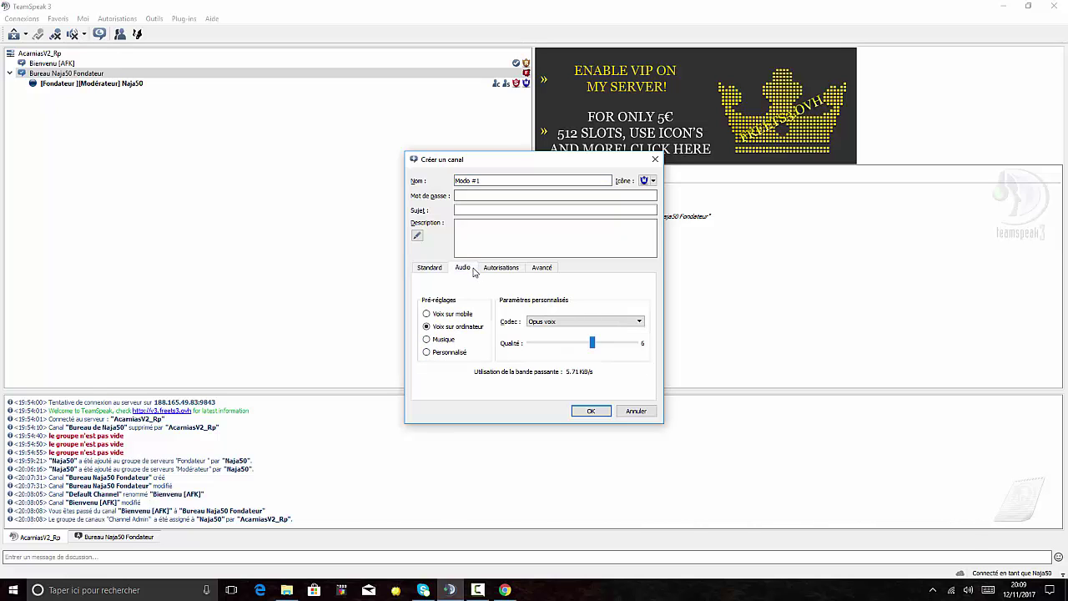
{"action": "left_click", "coordinate": [488, 273]}
{"action": "left_click", "coordinate": [482, 309]}
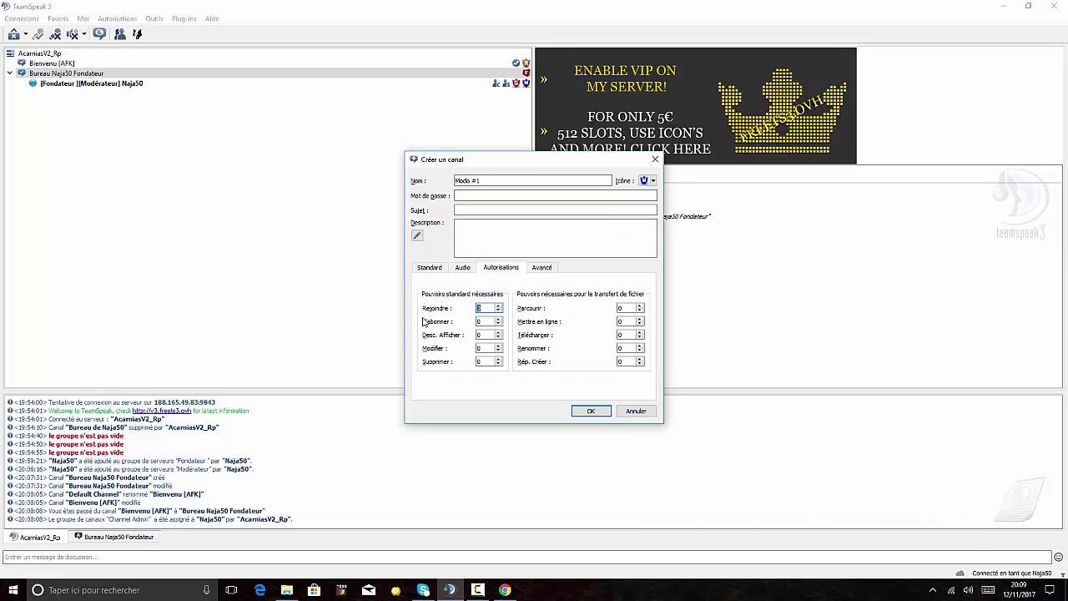
{"action": "type", "text": "10000"}
{"action": "left_click", "coordinate": [479, 362]}
{"action": "type", "text": "1"}
{"action": "left_click", "coordinate": [590, 411]}
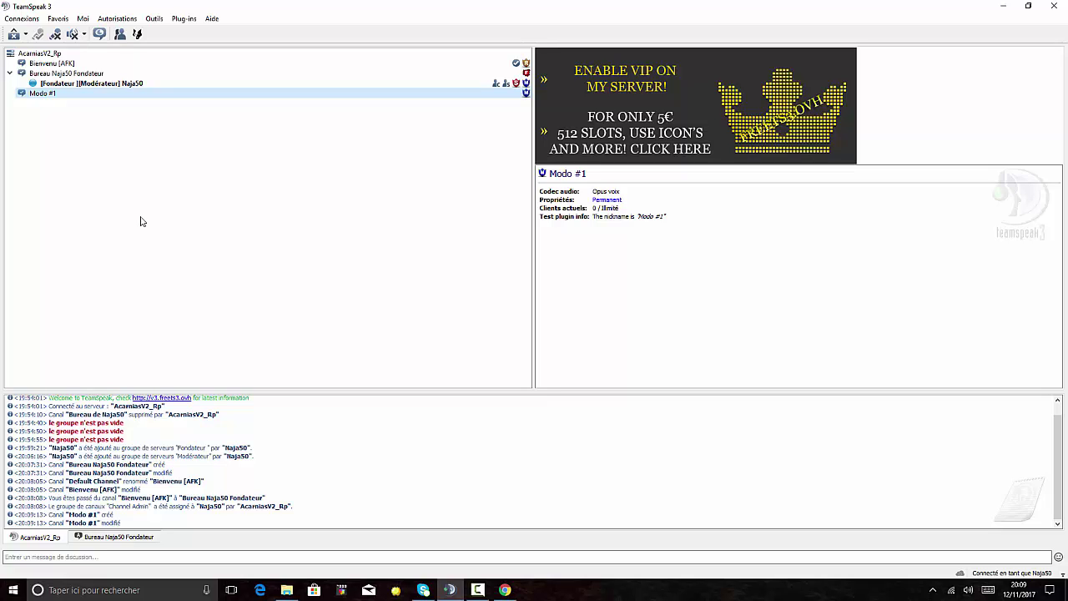
{"action": "left_click", "coordinate": [479, 589]}
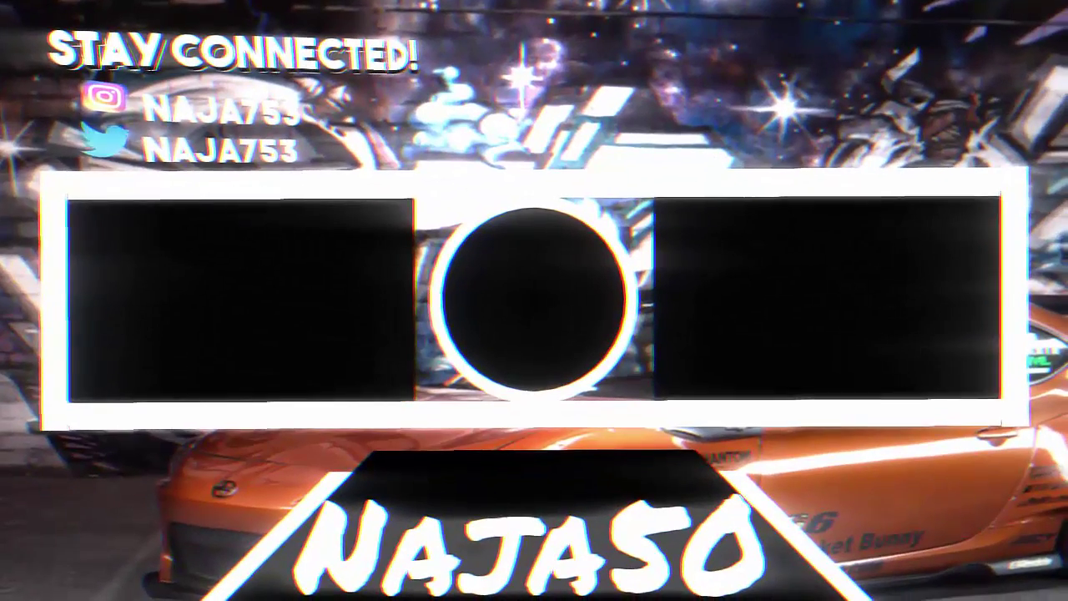